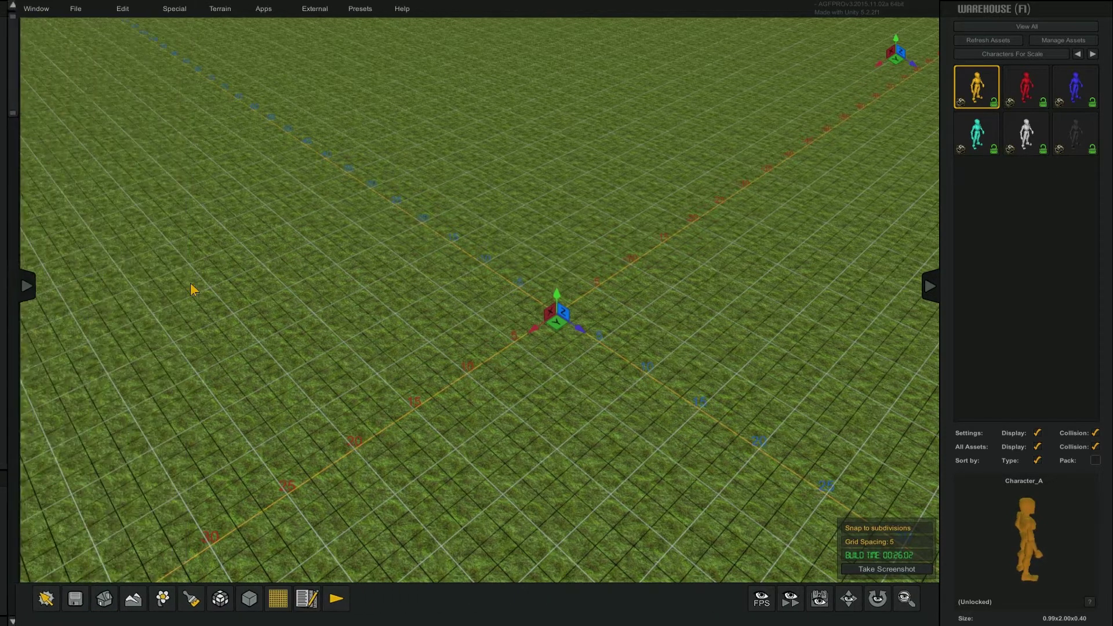
Step: Collapse the Warehouse sidebar and expand both sidebars so the Warehouse, Terrain and Atmosphere panels are available
{"action": "left_click", "coordinate": [930, 286]}
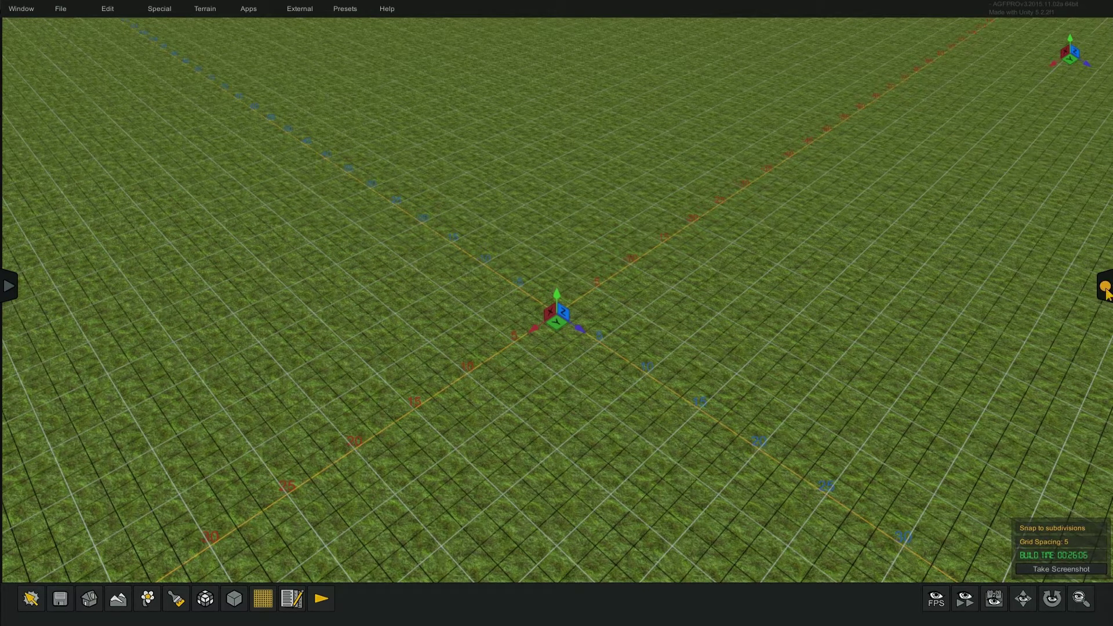
{"action": "left_click", "coordinate": [1106, 288]}
{"action": "left_click", "coordinate": [9, 286]}
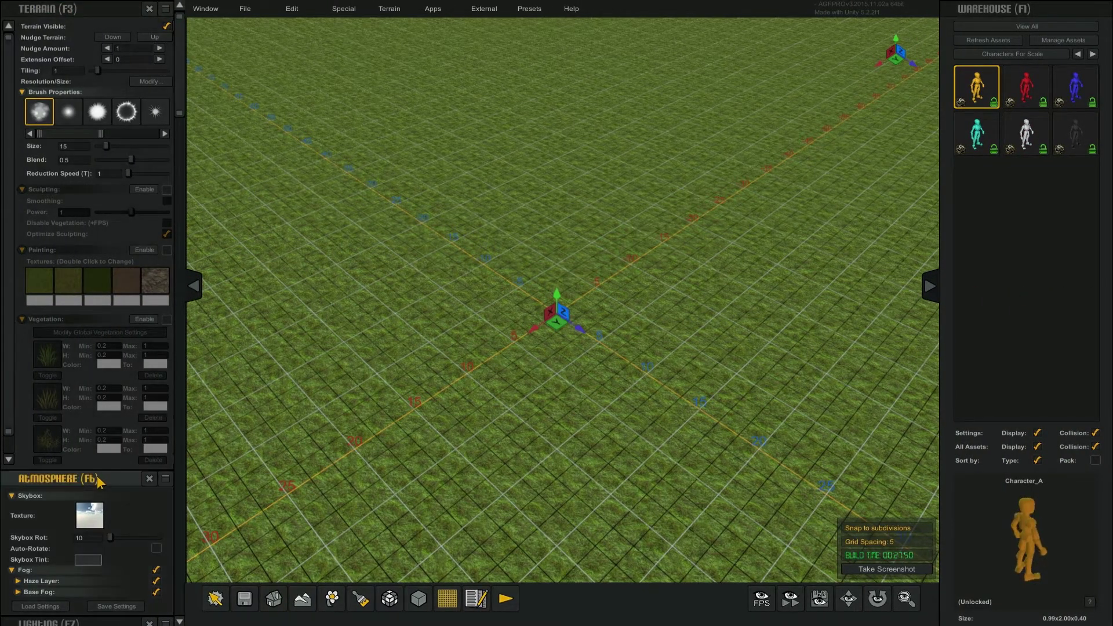
Step: Reorder the stacked panels by moving Atmosphere above Terrain and returning Terrain to the front of the stack
{"action": "left_click", "coordinate": [57, 479]}
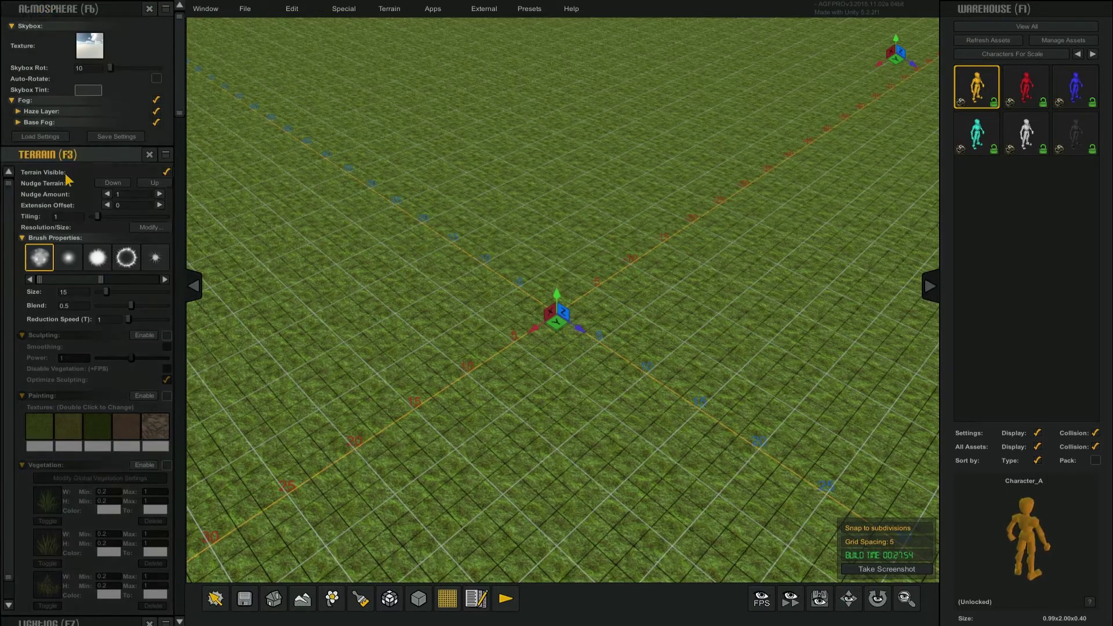
{"action": "left_click", "coordinate": [62, 159]}
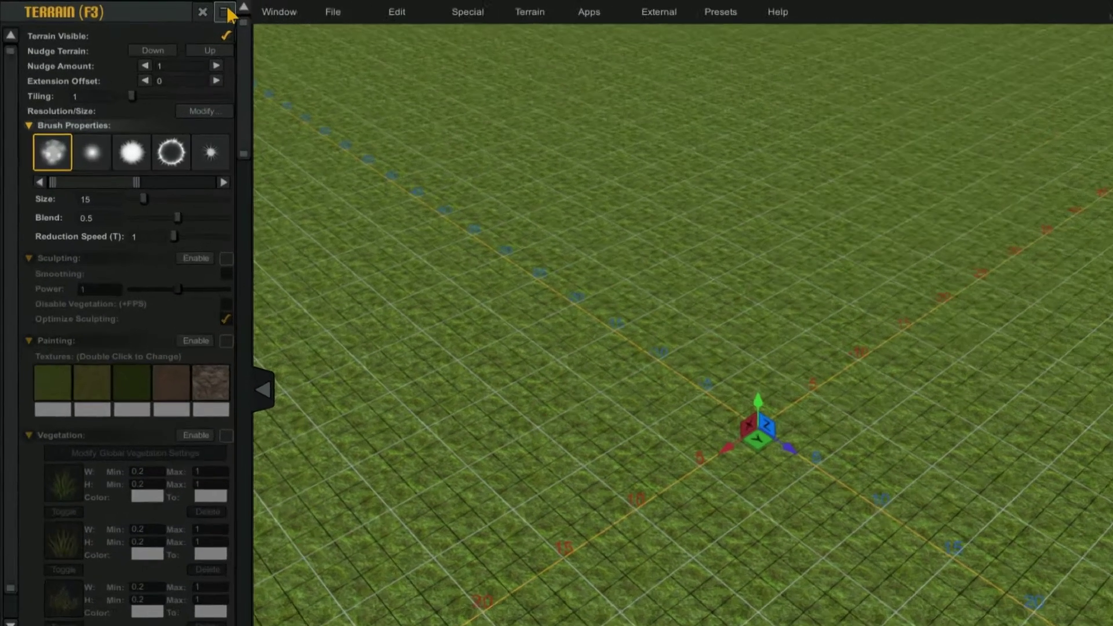
Step: Collapse the Terrain and Atmosphere panels to their title bars and expand both of them again
{"action": "left_click", "coordinate": [165, 8]}
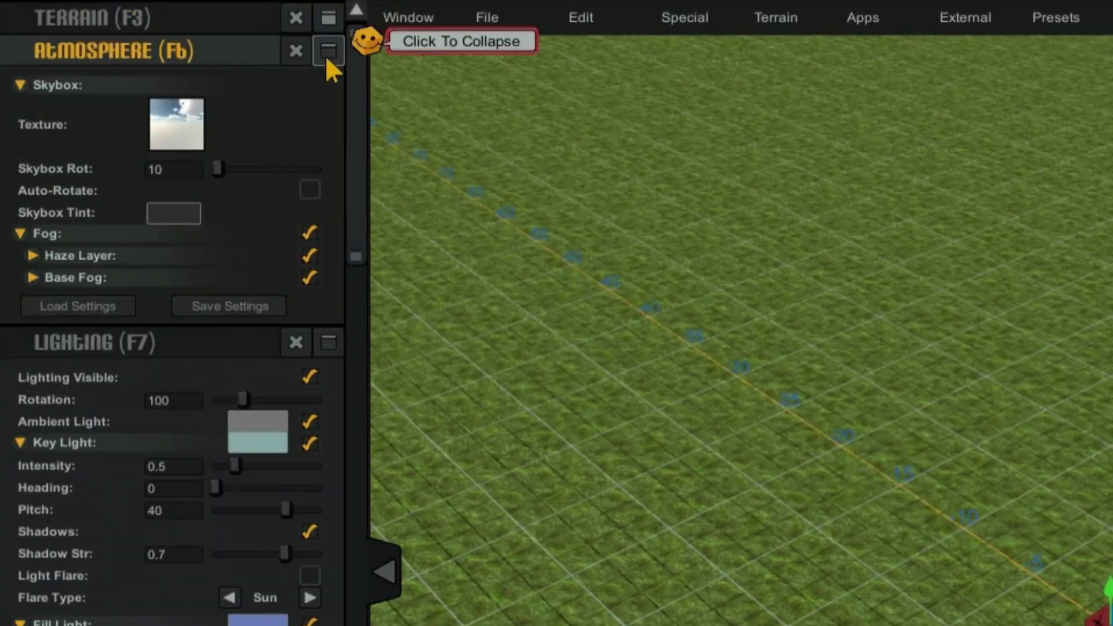
{"action": "left_click", "coordinate": [164, 25]}
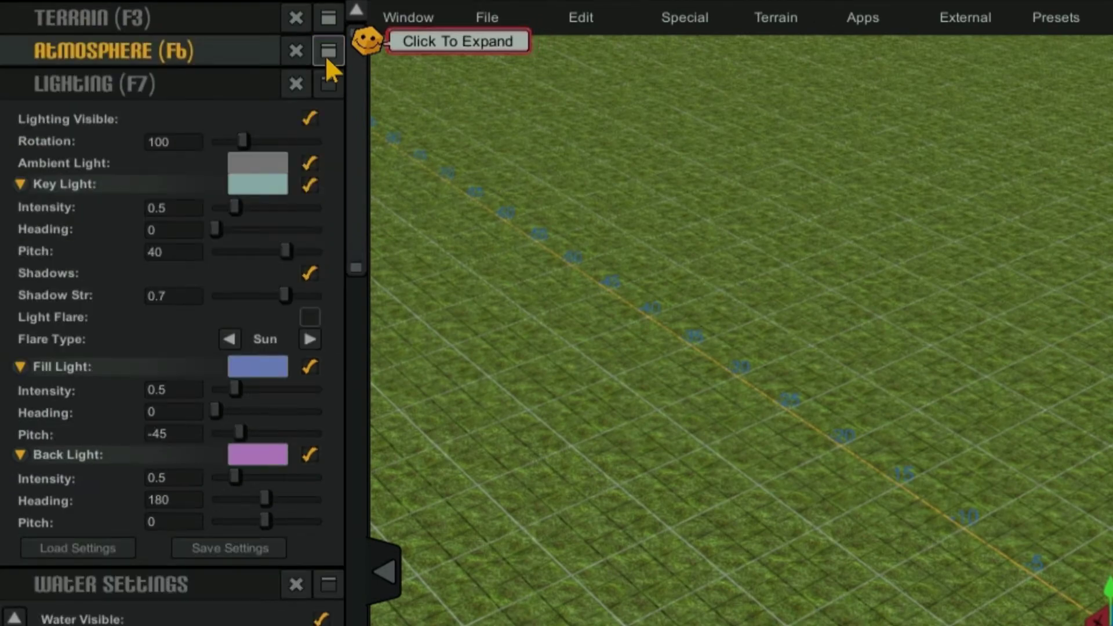
{"action": "left_click", "coordinate": [326, 51]}
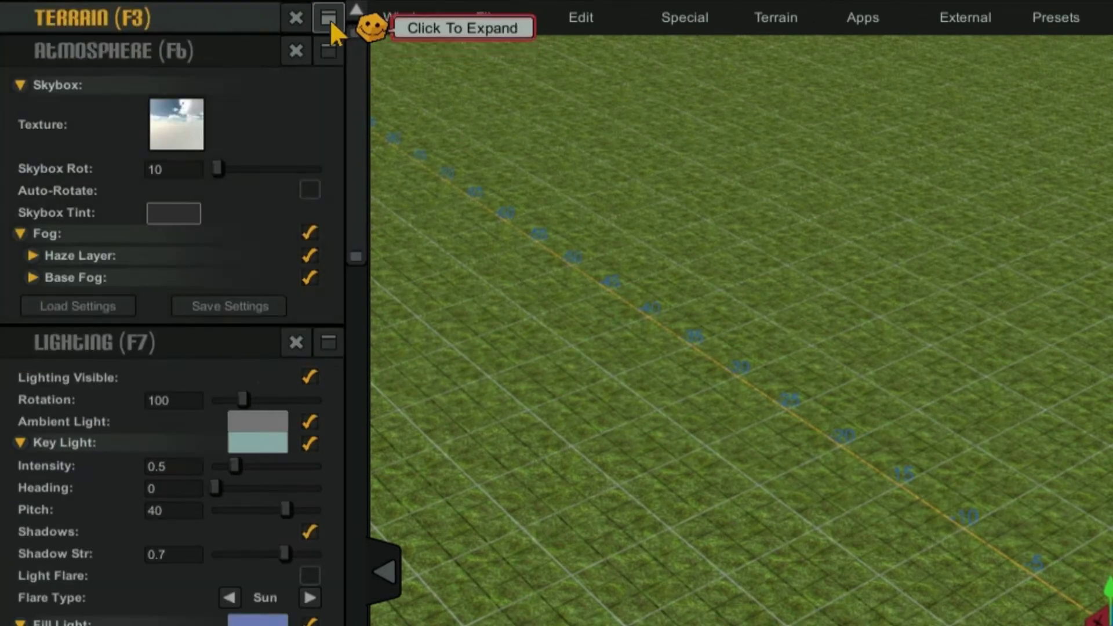
{"action": "left_click", "coordinate": [326, 18]}
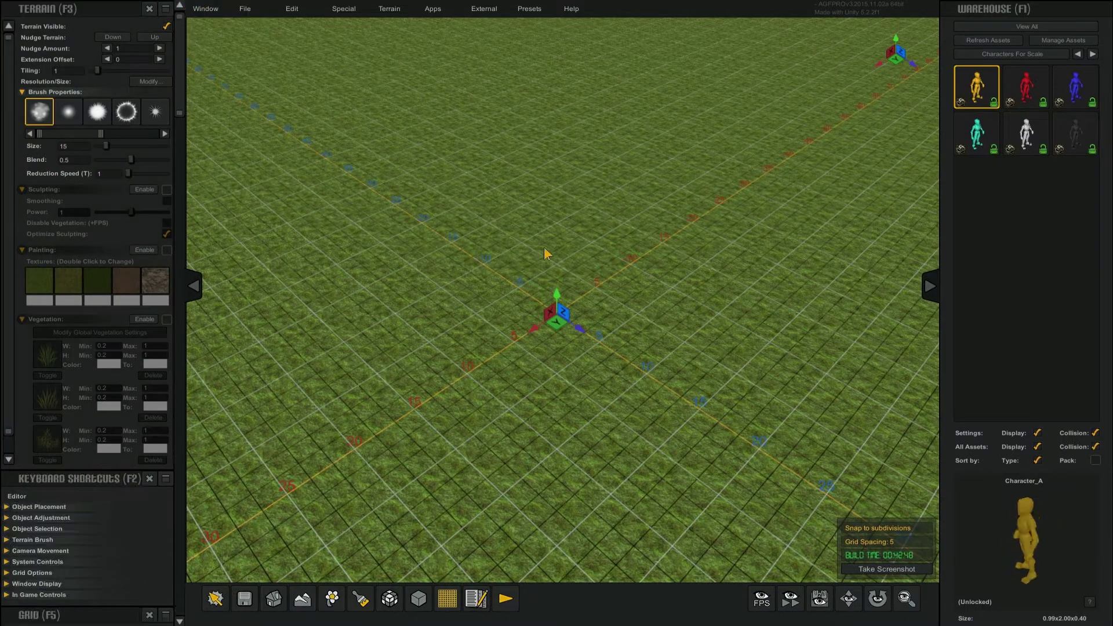
Step: Undock the Terrain and Grid panels as floating windows over the viewport and dock both back into the sidebar
{"action": "left_click_drag", "start_coordinate": [111, 13], "coordinate": [449, 58]}
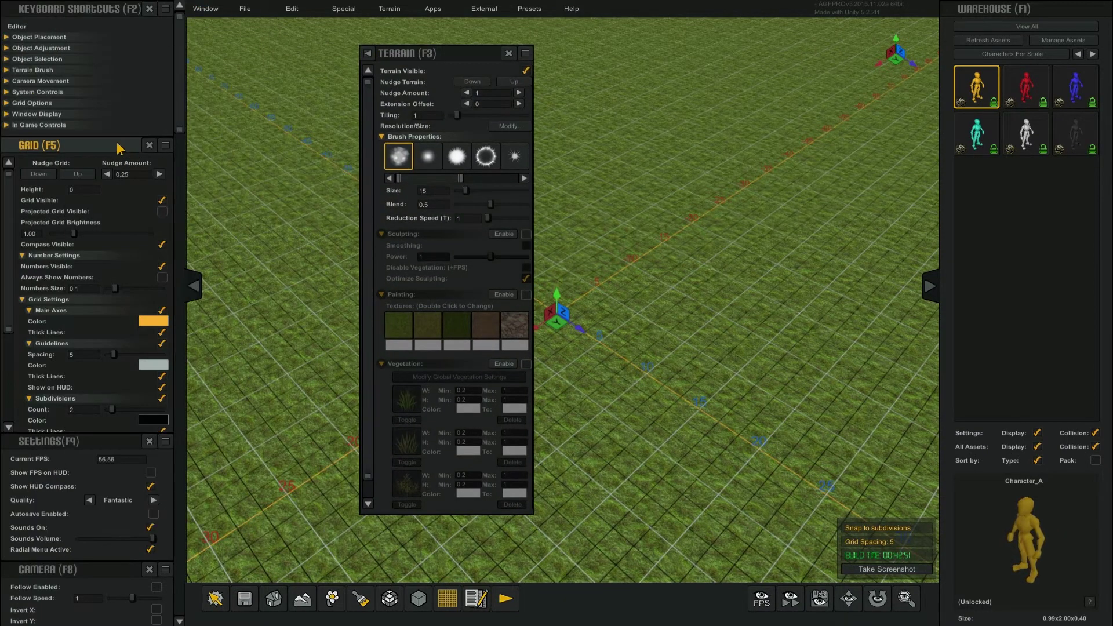
{"action": "left_click_drag", "start_coordinate": [87, 145], "coordinate": [686, 117]}
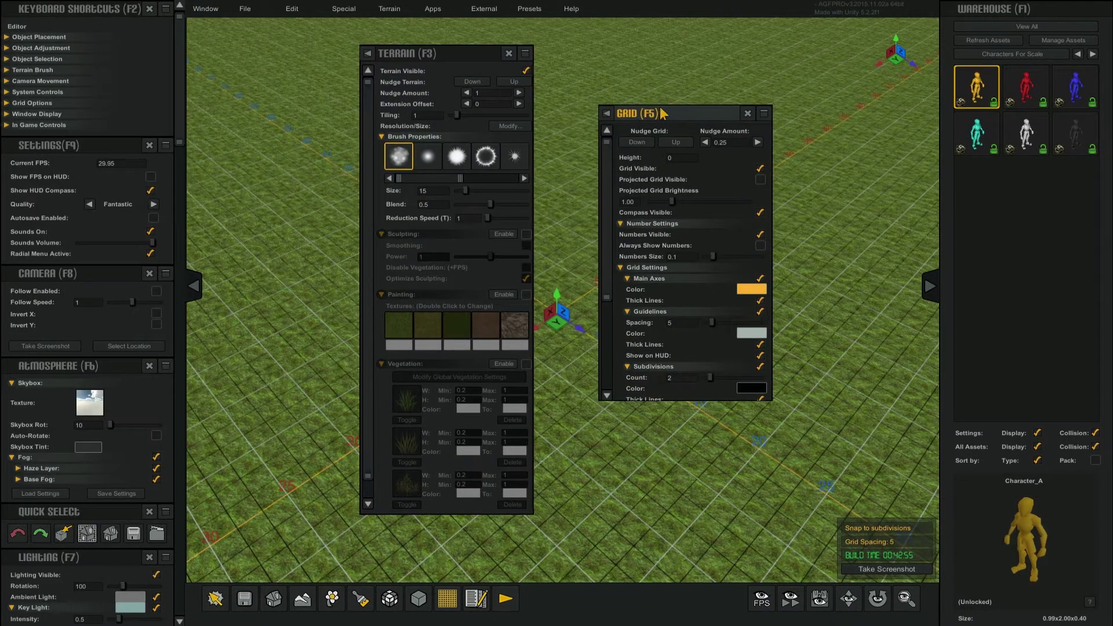
{"action": "left_click", "coordinate": [606, 113]}
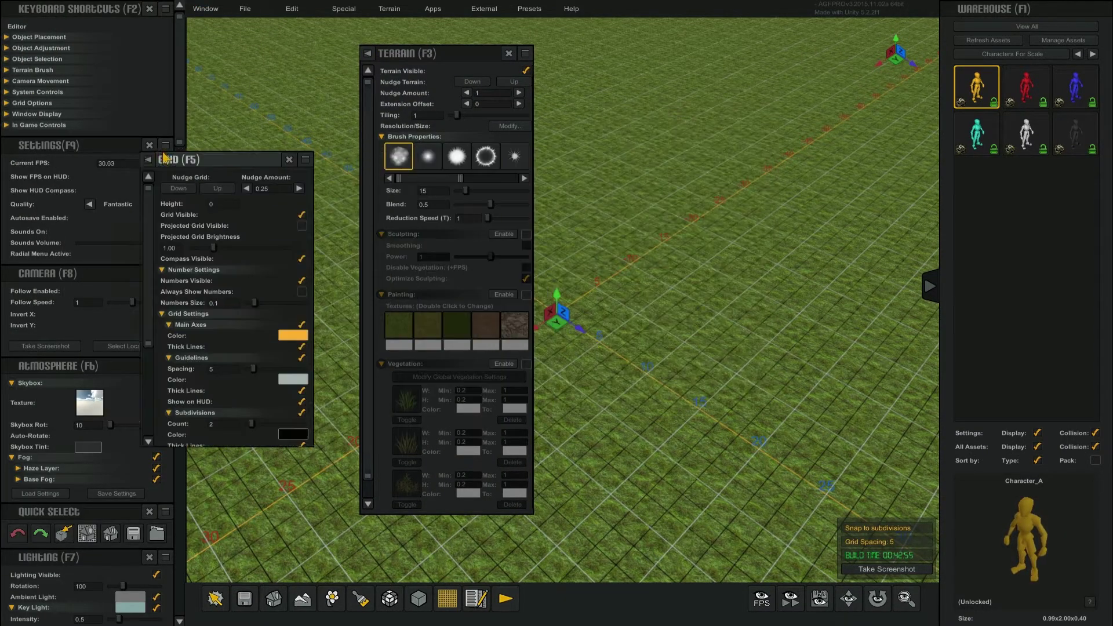
{"action": "left_click", "coordinate": [369, 53]}
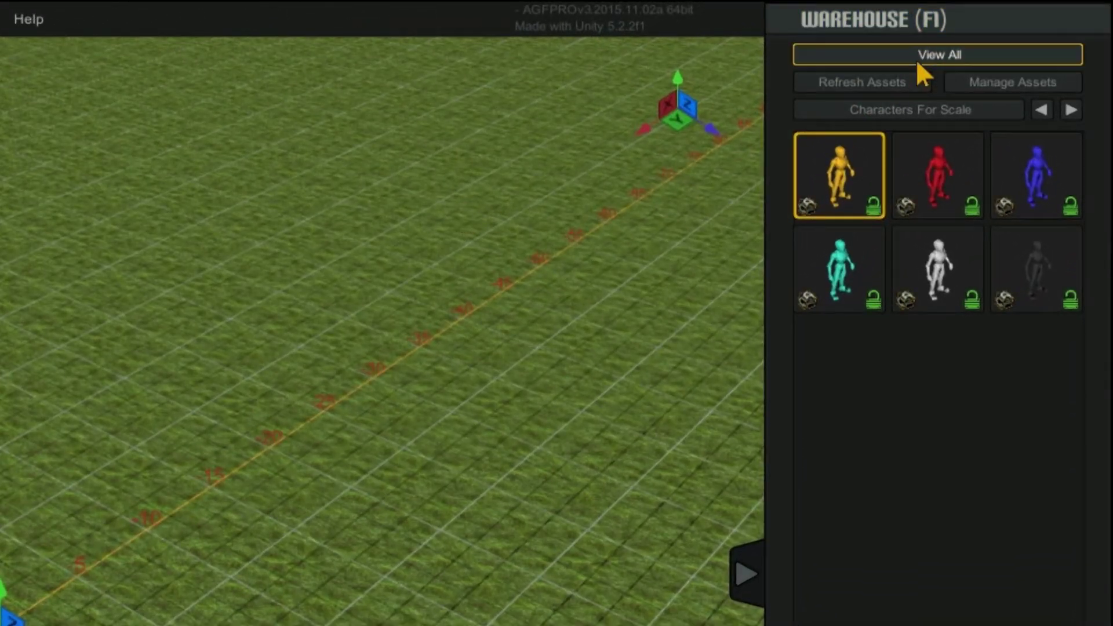
Step: Review all the warehouse objects and load an additional asset pack from the Asset Manager's Warehouse list
{"action": "left_click", "coordinate": [917, 61]}
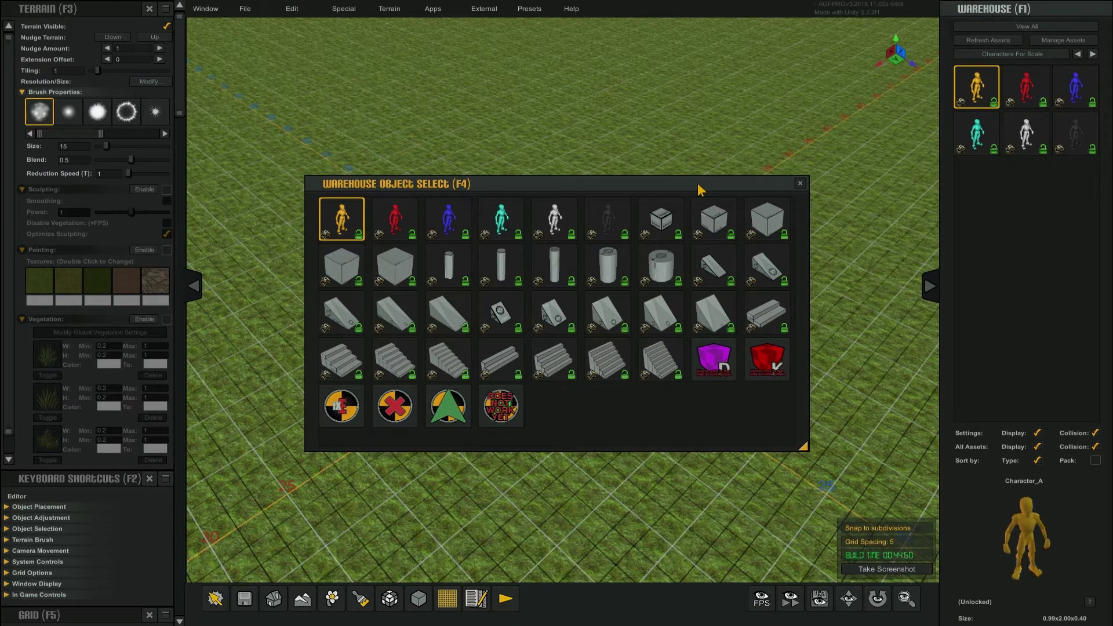
{"action": "left_click", "coordinate": [800, 183]}
{"action": "left_click", "coordinate": [1063, 40]}
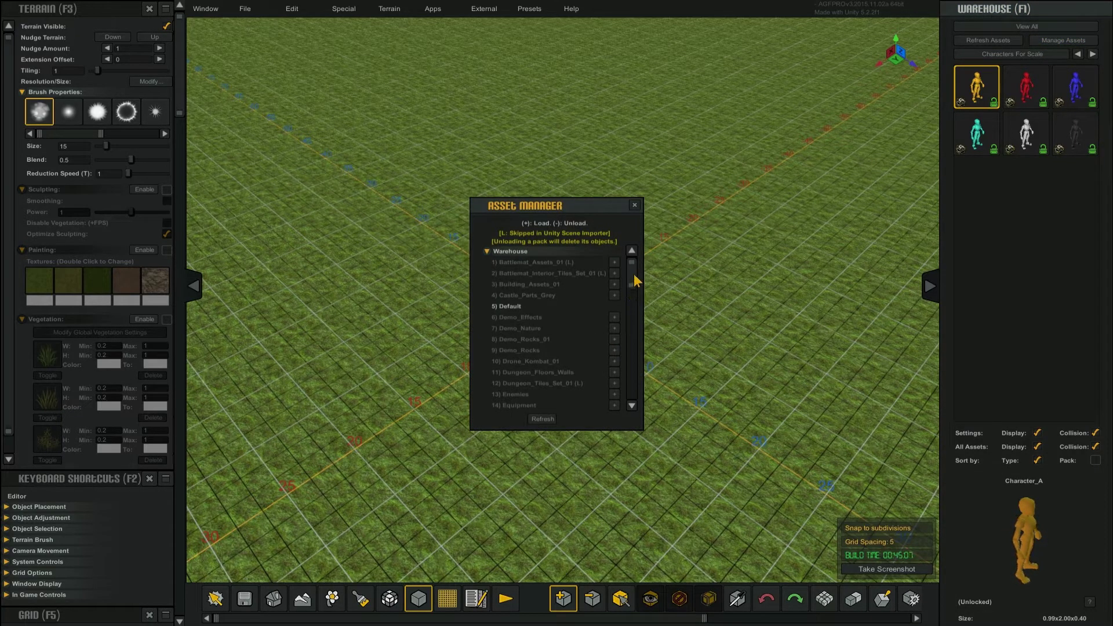
{"action": "left_click_drag", "start_coordinate": [633, 276], "coordinate": [624, 355]}
{"action": "left_click", "coordinate": [615, 340]}
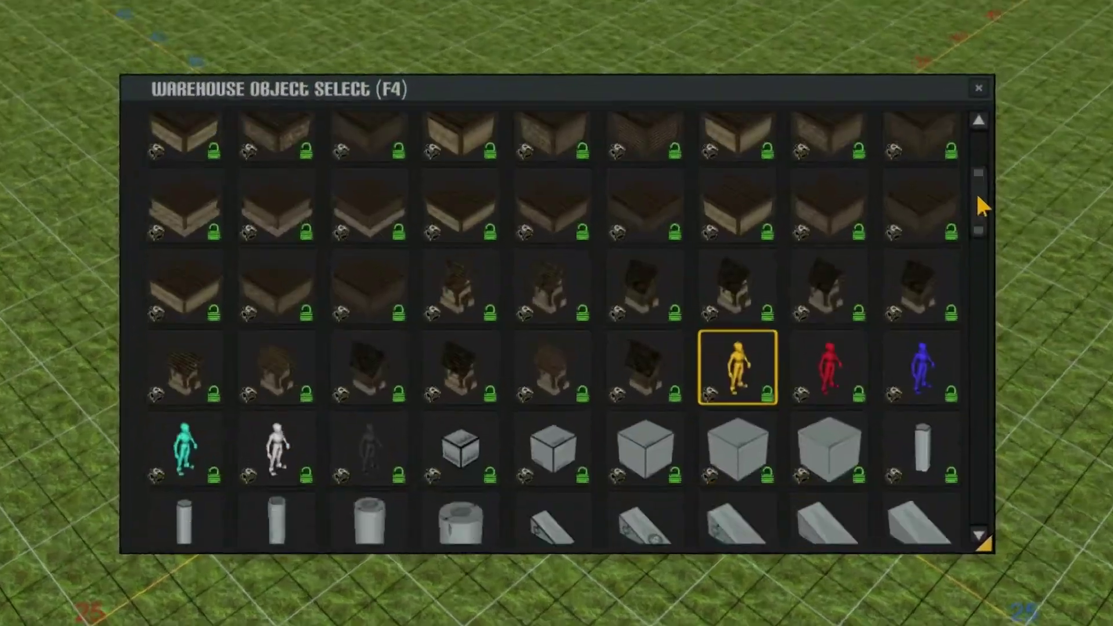
Step: Browse the full collection of warehouse objects, previewing House_8X8_03c and Windmill_01 among the loaded assets
{"action": "left_click_drag", "start_coordinate": [977, 193], "coordinate": [1026, 206]}
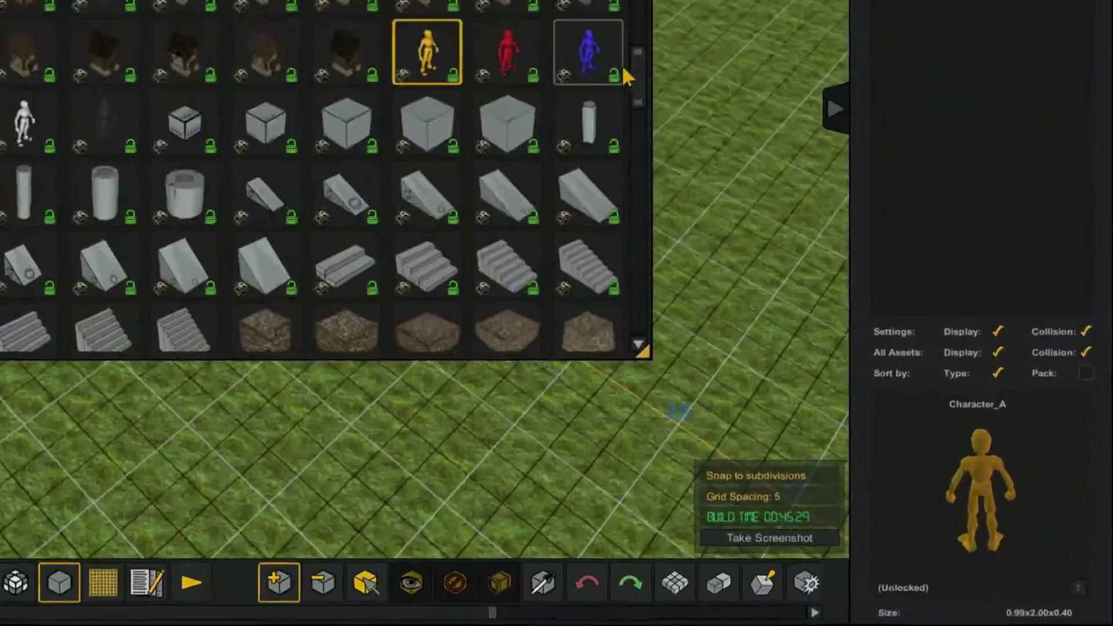
{"action": "scroll", "coordinate": [626, 76], "scroll_direction": "up", "scroll_amount": 4}
{"action": "left_click", "coordinate": [271, 283]}
{"action": "left_click", "coordinate": [355, 218]}
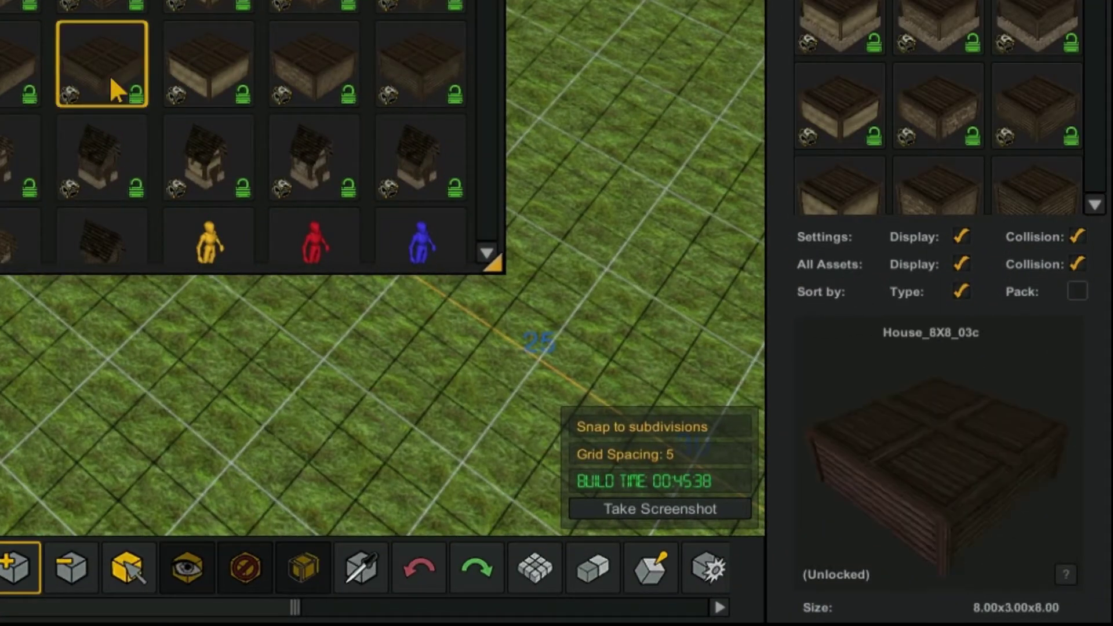
{"action": "scroll", "coordinate": [199, 58], "scroll_direction": "down", "scroll_amount": 8}
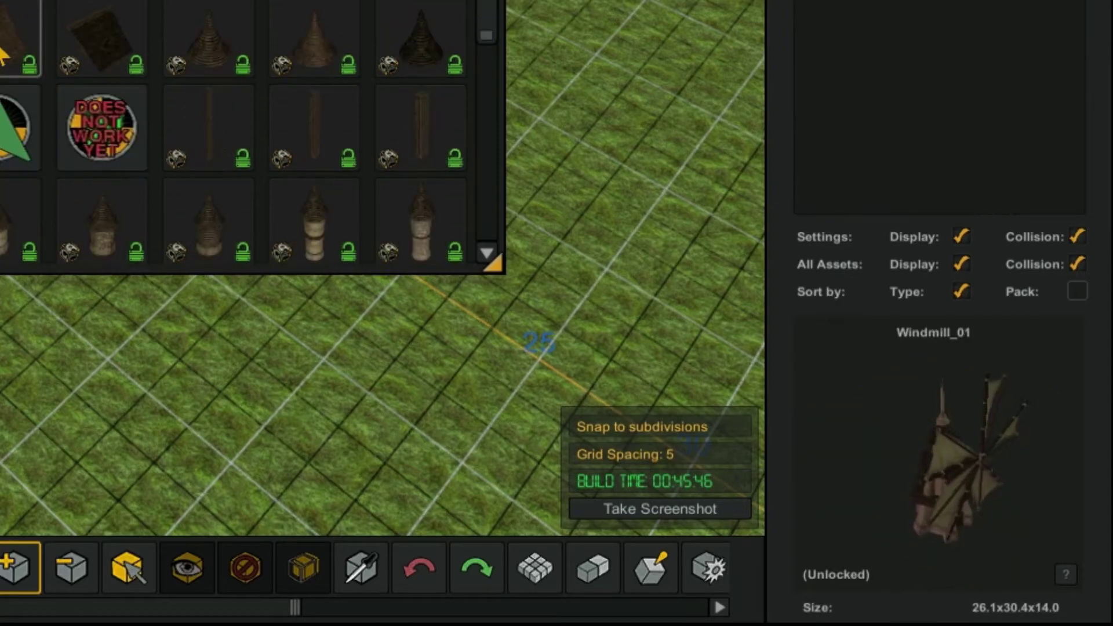
{"action": "scroll", "coordinate": [199, 69], "scroll_direction": "down", "scroll_amount": 5}
{"action": "scroll", "coordinate": [62, 119], "scroll_direction": "down", "scroll_amount": 5}
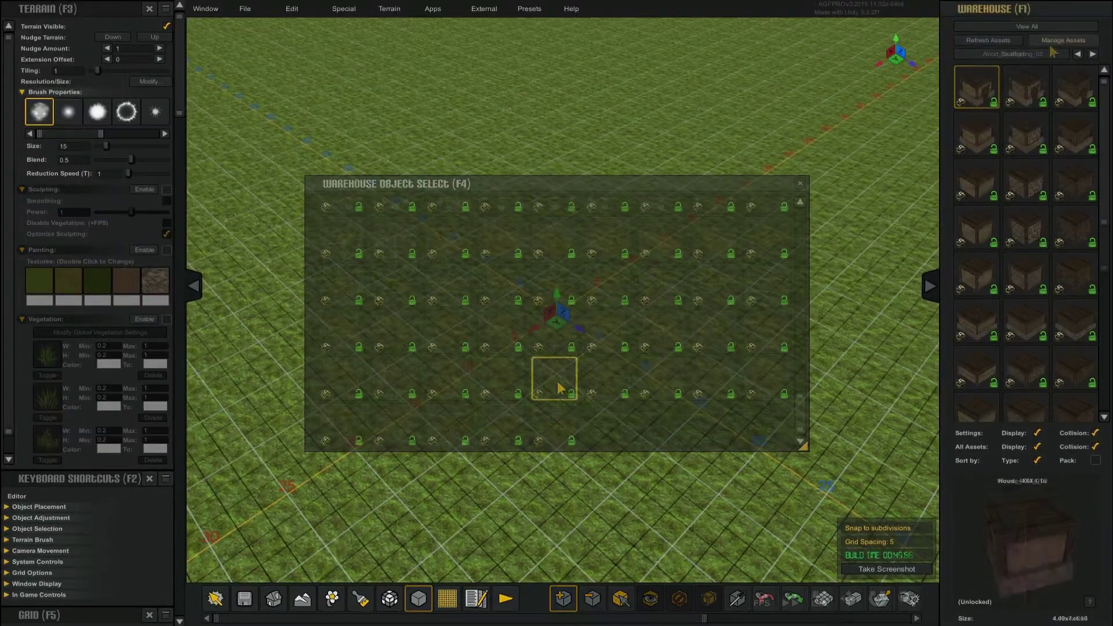
Step: Browse the warehouse categories Characters For Scale, Special, Windows and Wood_Skaffolding_02
{"action": "left_click", "coordinate": [1049, 53]}
{"action": "left_click", "coordinate": [1020, 79]}
{"action": "left_click", "coordinate": [1020, 55]}
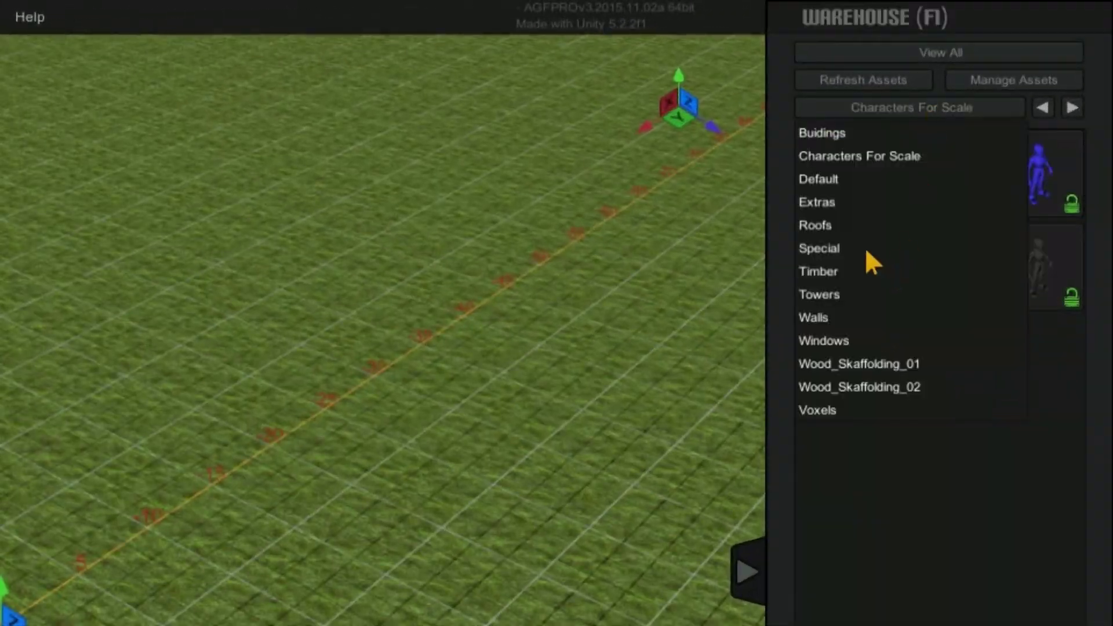
{"action": "left_click", "coordinate": [867, 249]}
{"action": "left_click", "coordinate": [907, 110]}
{"action": "left_click", "coordinate": [838, 339]}
{"action": "left_click", "coordinate": [913, 109]}
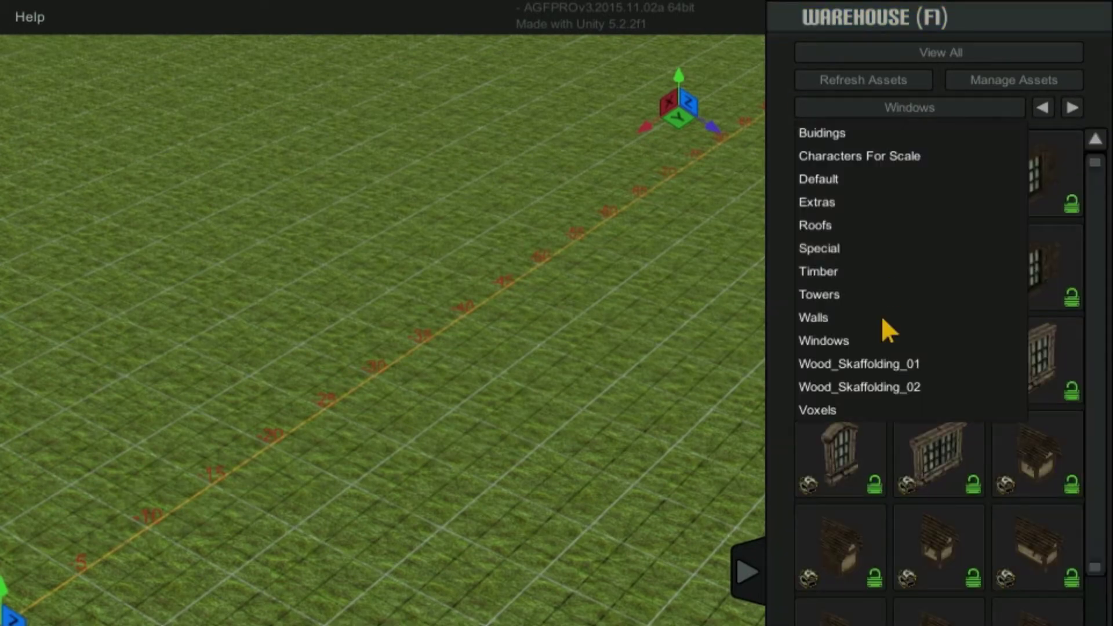
{"action": "left_click", "coordinate": [864, 385]}
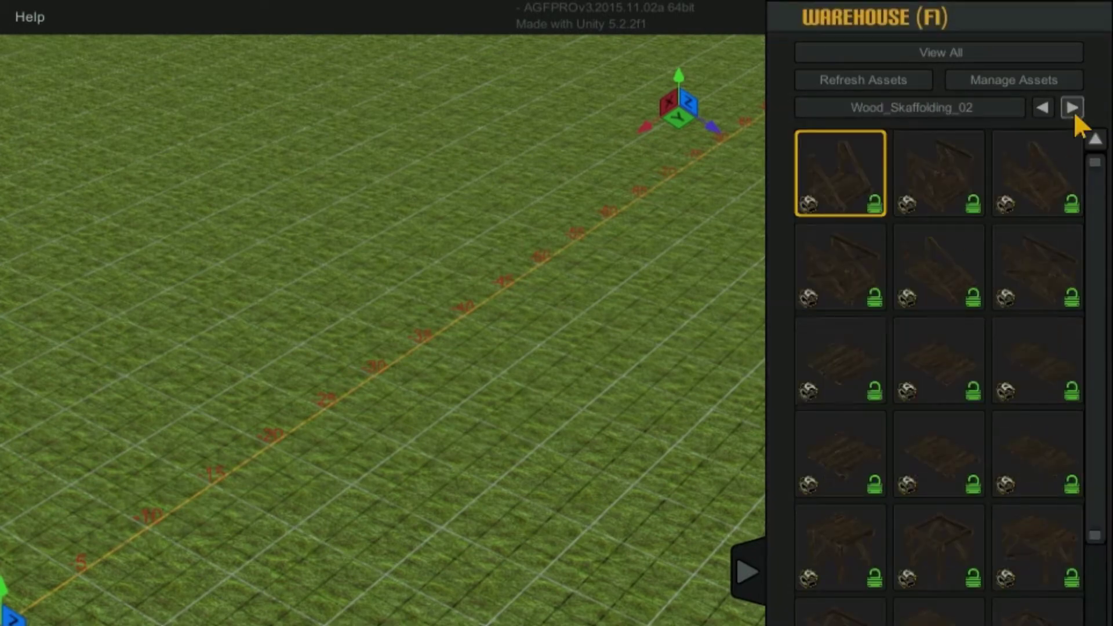
Step: Advance the warehouse category to Extras and place Windmill_01 at the grid origin
{"action": "left_click", "coordinate": [1073, 108]}
{"action": "left_click", "coordinate": [1073, 108]}
{"action": "left_click", "coordinate": [1073, 108]}
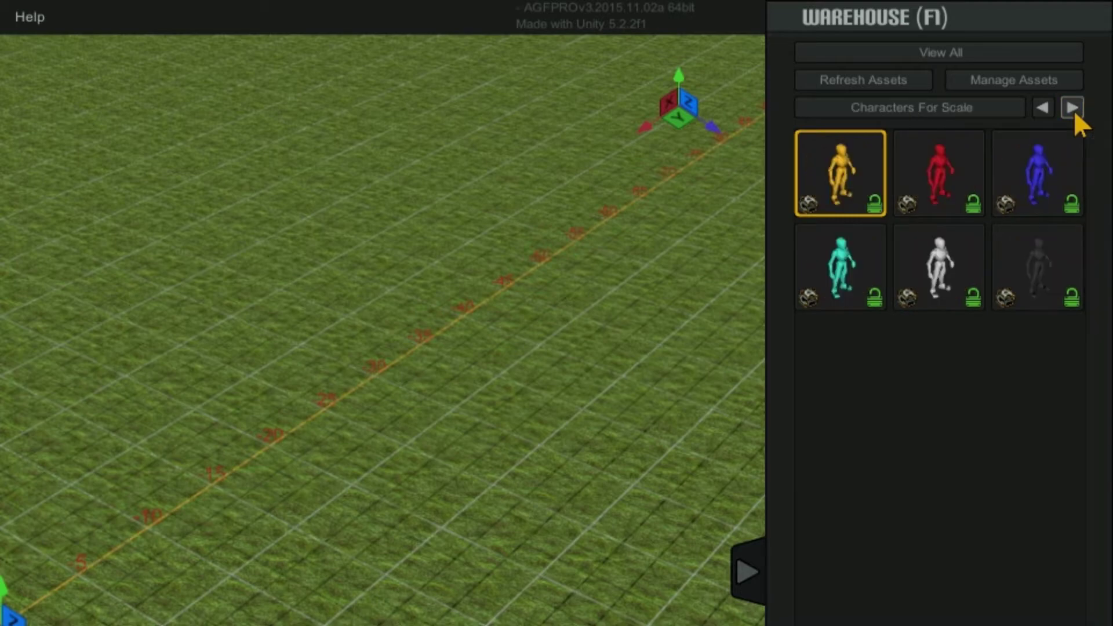
{"action": "left_click", "coordinate": [1073, 108]}
{"action": "left_click", "coordinate": [1073, 108]}
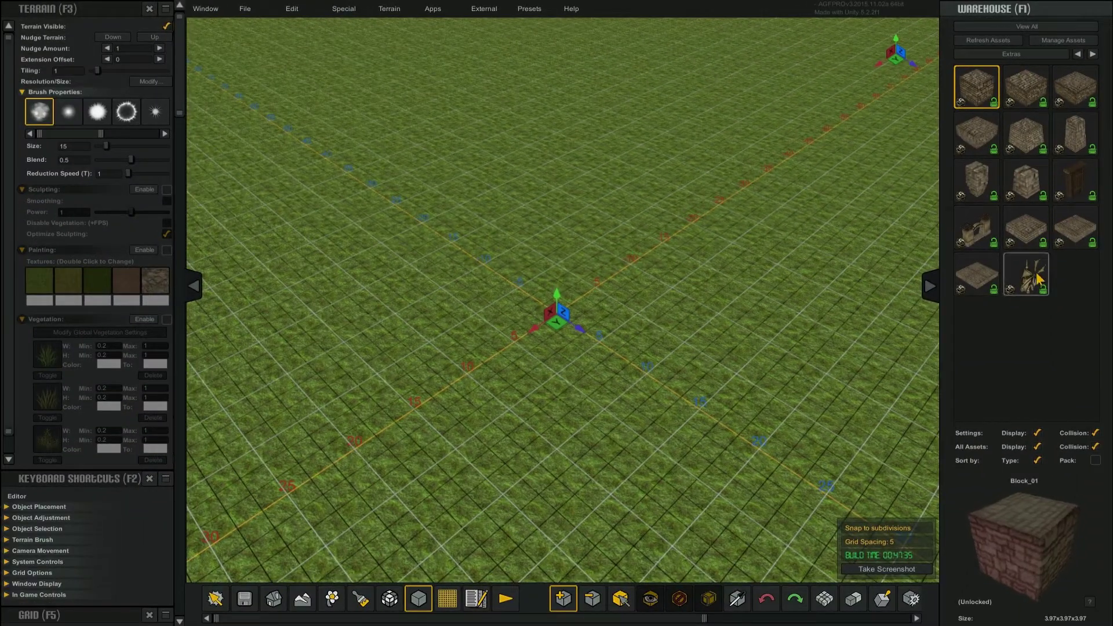
{"action": "left_click", "coordinate": [1037, 279]}
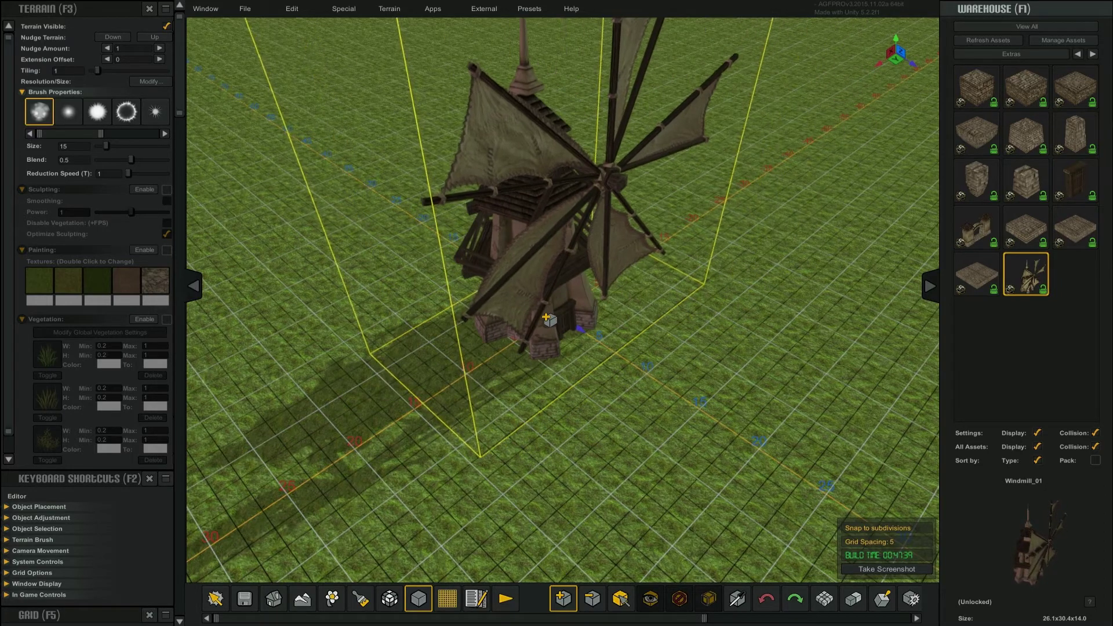
{"action": "left_click", "coordinate": [547, 317]}
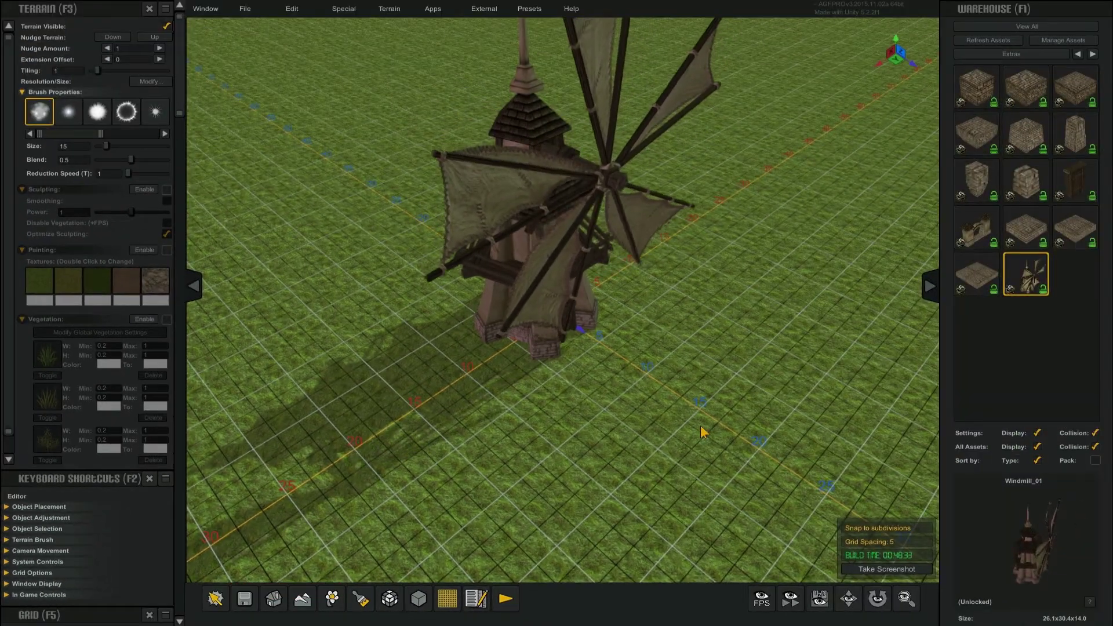
Step: Place a Start_Locator from the Special category beside the windmill, at about 20 on the red-numbered axis
{"action": "left_click", "coordinate": [1012, 53]}
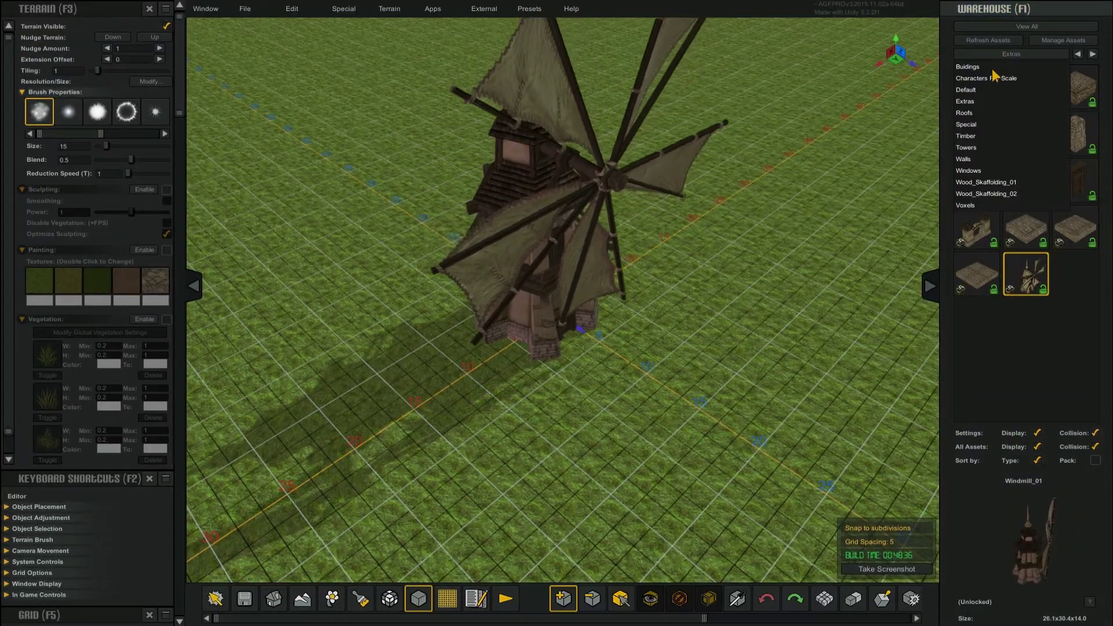
{"action": "left_click", "coordinate": [965, 125]}
{"action": "left_click", "coordinate": [1026, 134]}
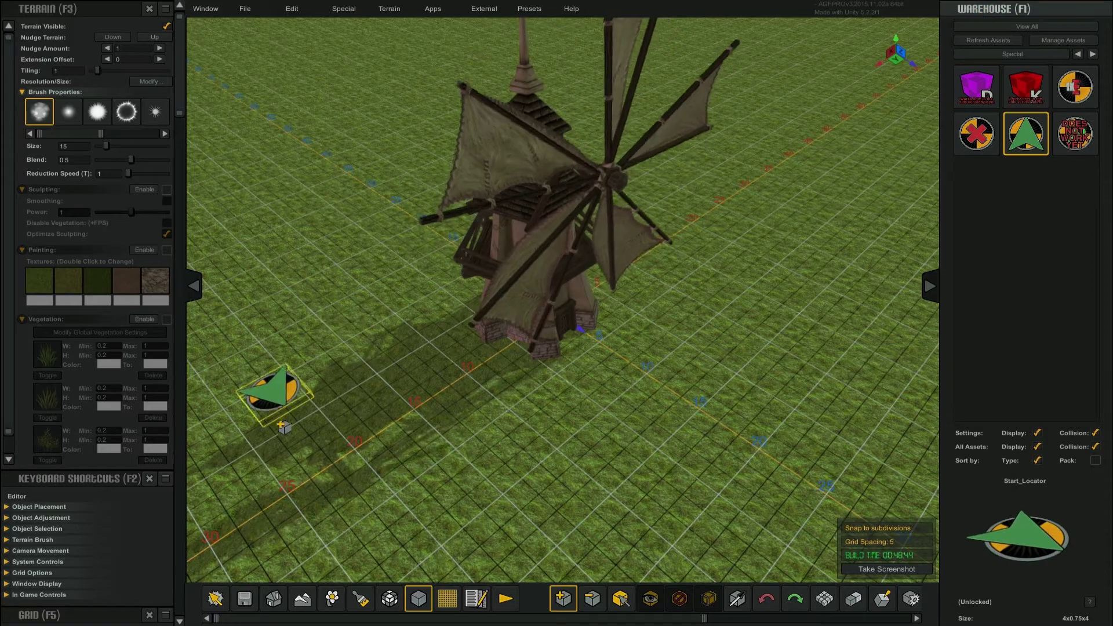
{"action": "right_click_drag", "start_coordinate": [288, 516], "coordinate": [588, 513]}
{"action": "left_click", "coordinate": [546, 493]}
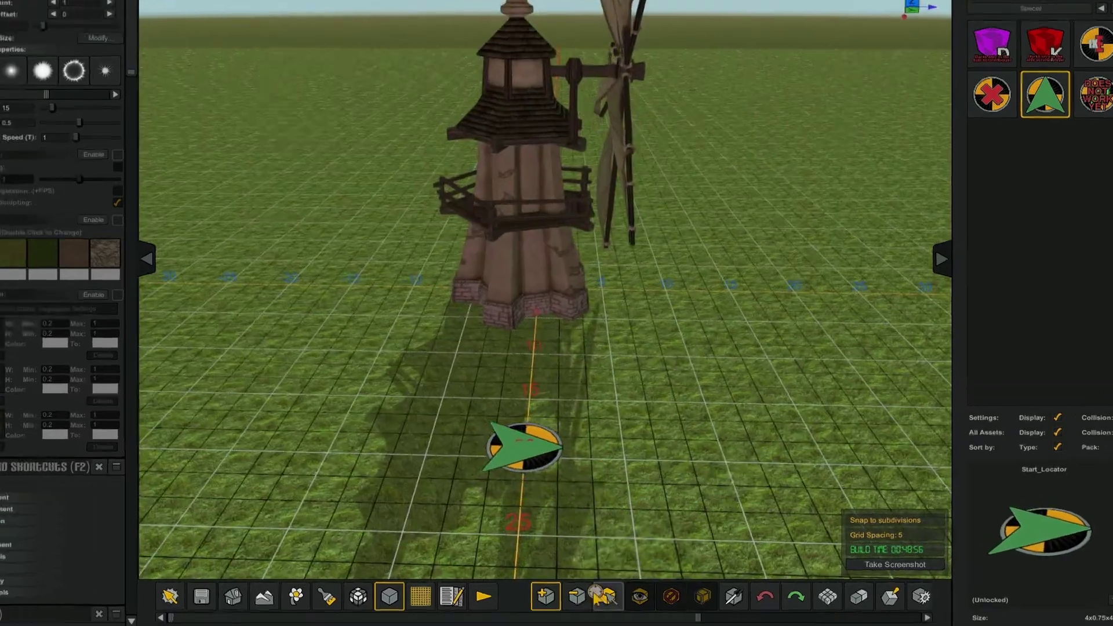
Step: Play-test the scene with ARPG (Internal Player), moving the character around the windmill, and exit play mode
{"action": "left_click", "coordinate": [482, 596]}
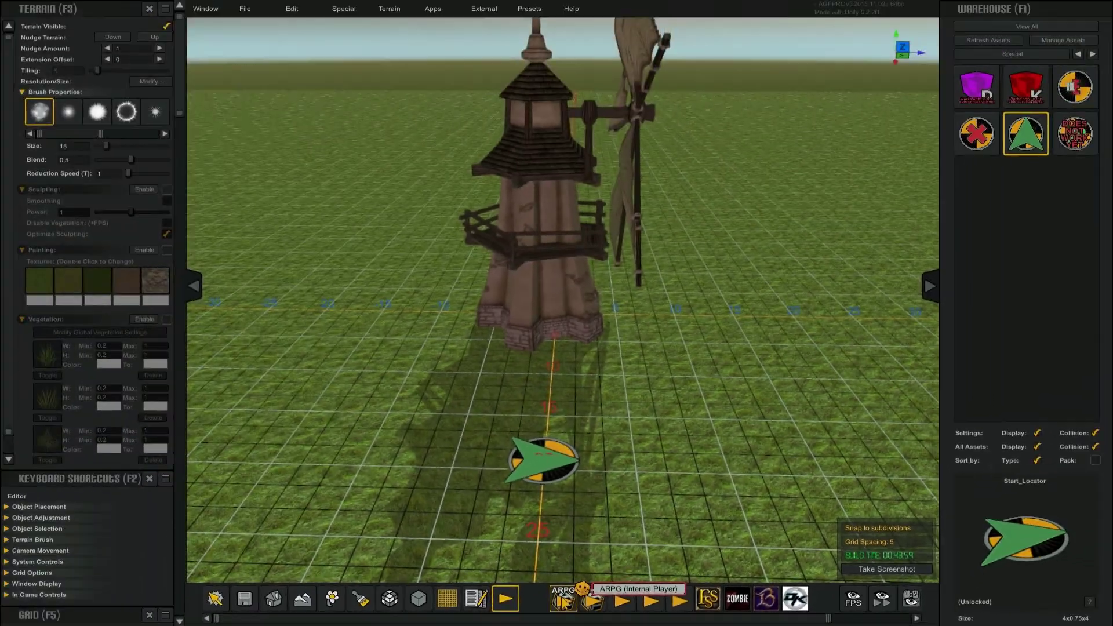
{"action": "left_click", "coordinate": [342, 573]}
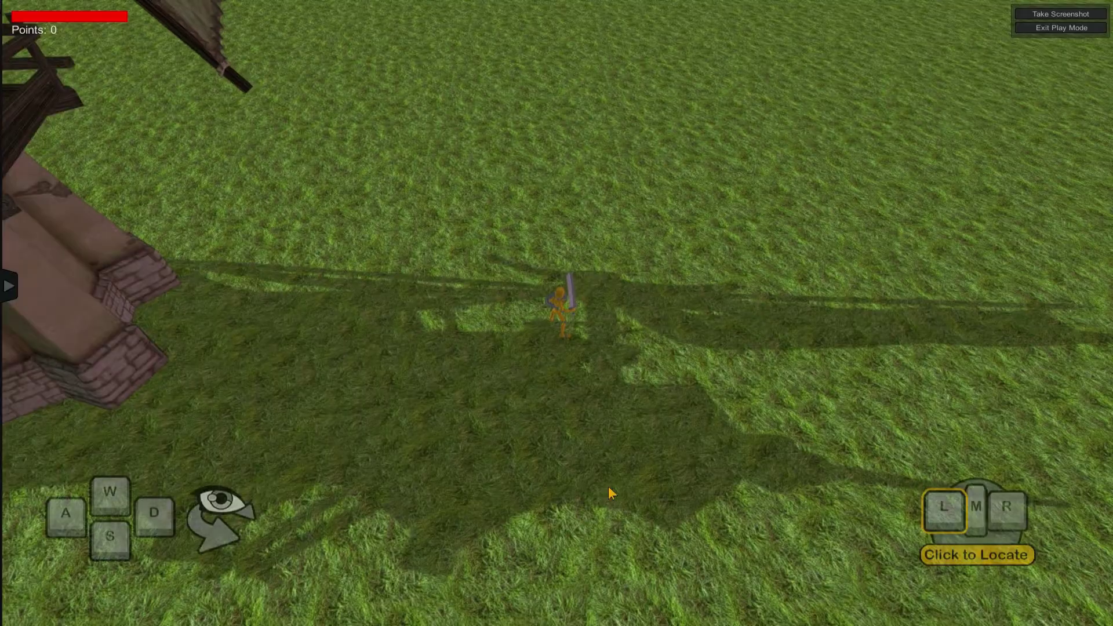
{"action": "key", "text": "a"}
{"action": "left_click", "coordinate": [705, 480]}
{"action": "left_click_drag", "start_coordinate": [757, 414], "coordinate": [656, 326]}
{"action": "key", "text": "s"}
{"action": "key", "text": "w"}
{"action": "key", "text": "a"}
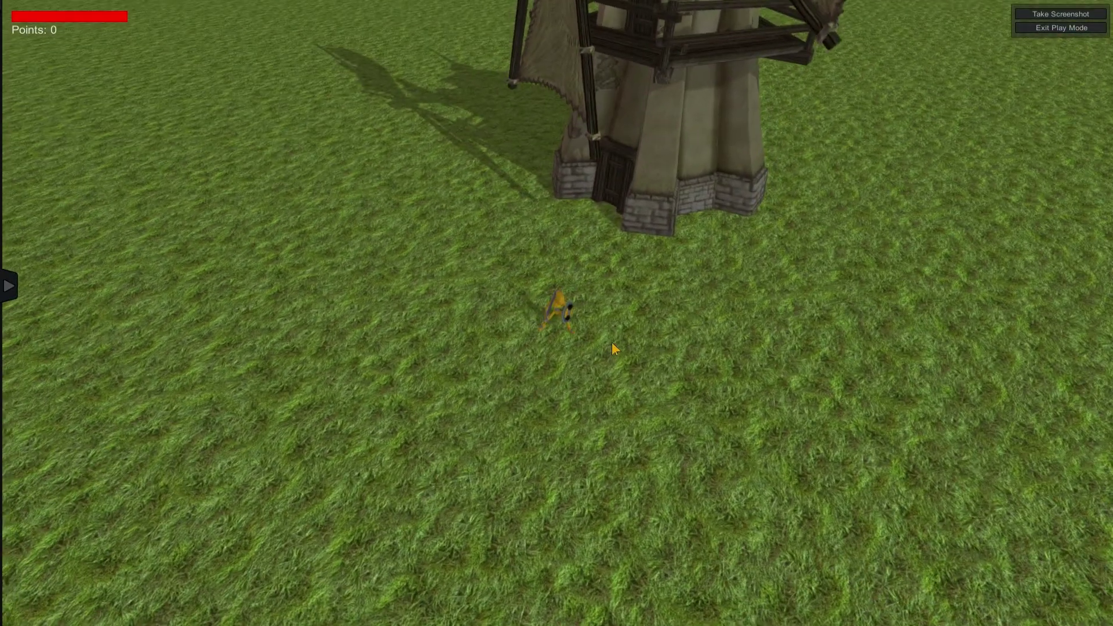
{"action": "key", "text": "Escape"}
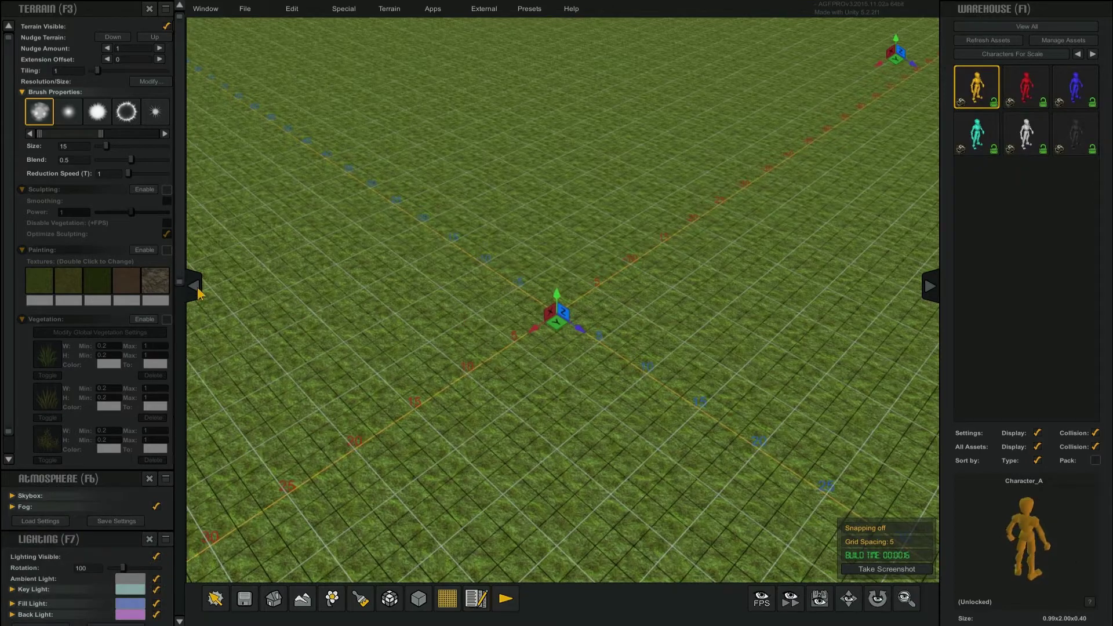
Step: Hide the sidebar containing the Terrain, Atmosphere and Lighting panels and display the file load, save and export tools
{"action": "left_click", "coordinate": [195, 286]}
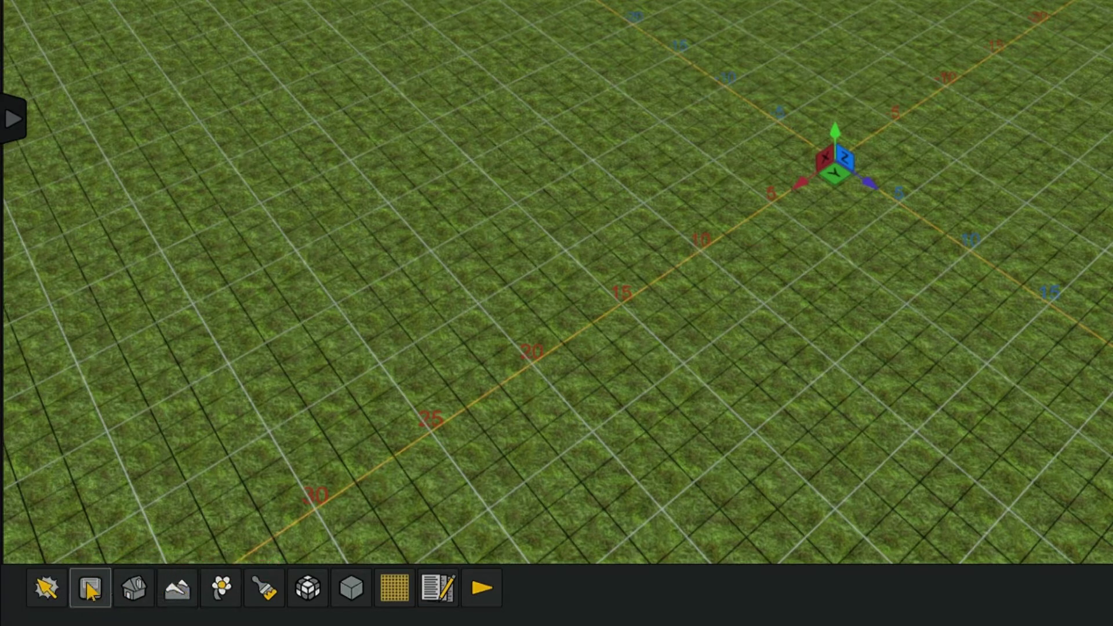
{"action": "left_click", "coordinate": [91, 590]}
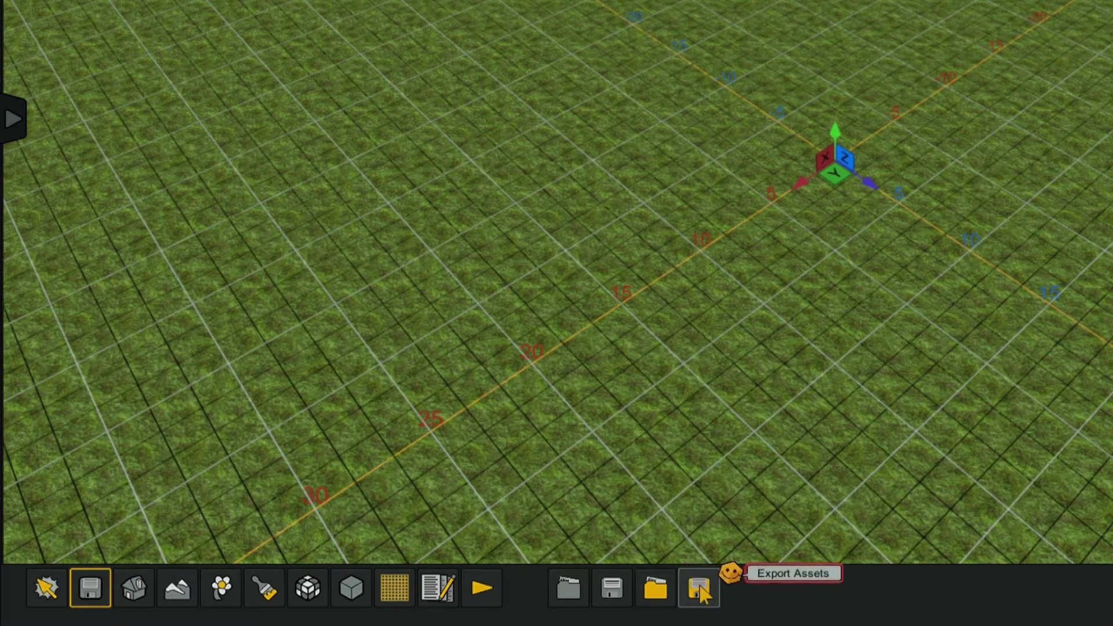
Step: Display the Home tools, and activate the Terrain, Vegetation and Paint Terrain tools together
{"action": "left_click", "coordinate": [135, 589]}
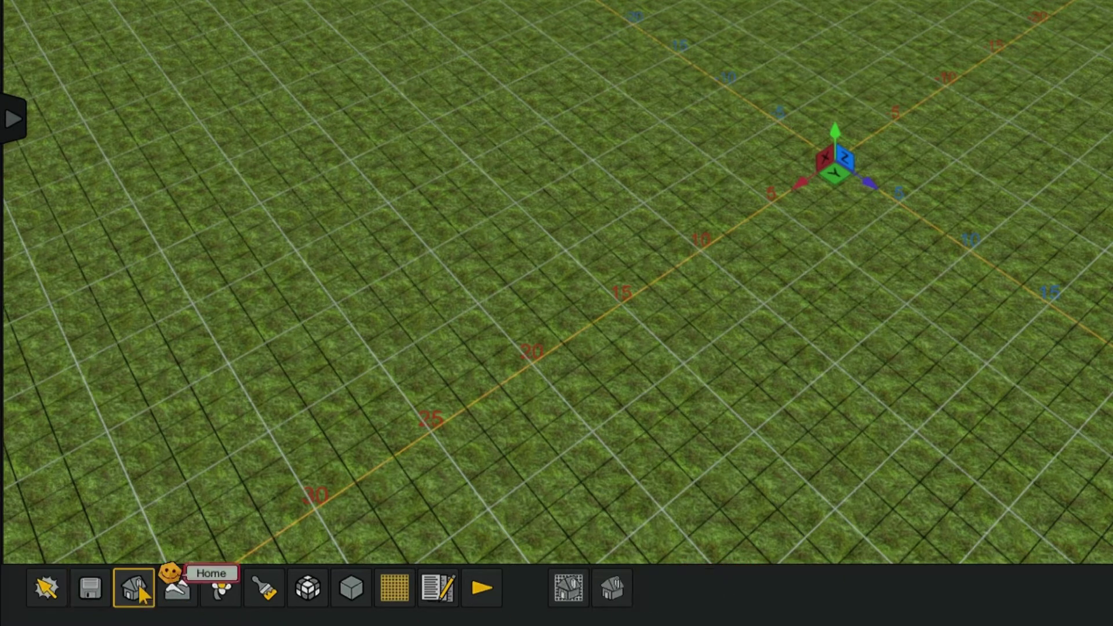
{"action": "left_click", "coordinate": [186, 592]}
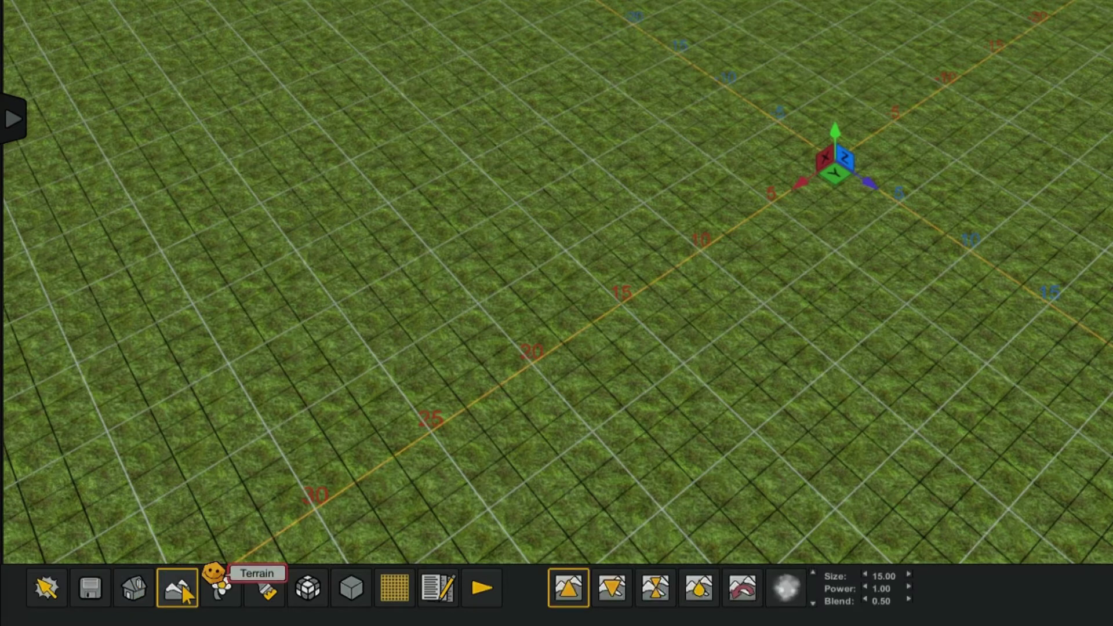
{"action": "left_click", "coordinate": [223, 590]}
{"action": "left_click", "coordinate": [264, 590]}
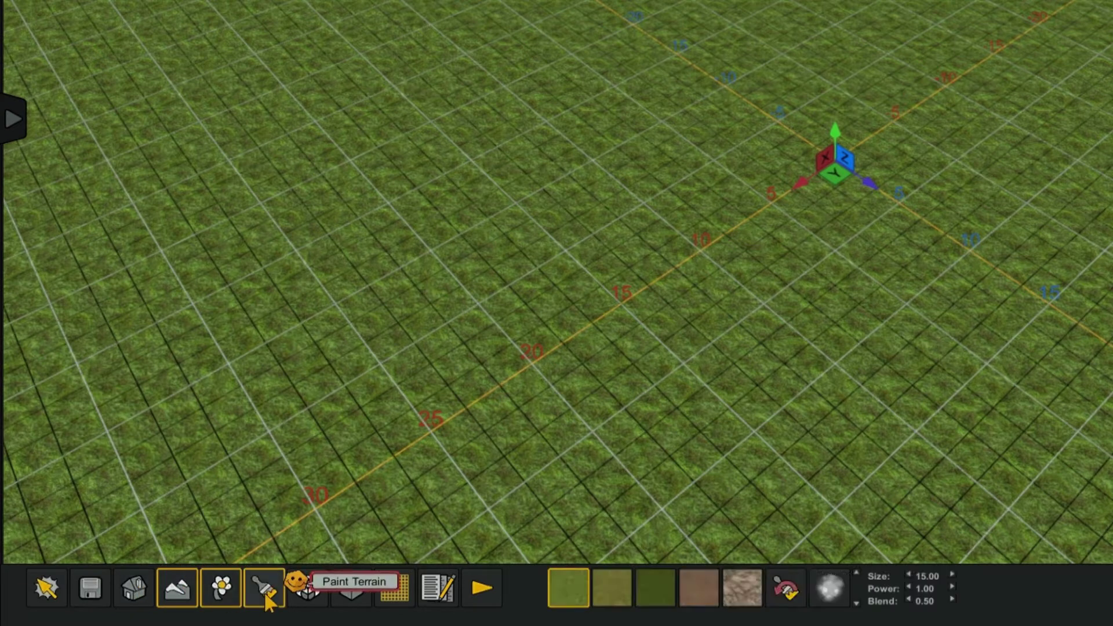
Step: Raise painted, vegetated mountains around the grid origin using the combined terrain, vegetation and paint brush at size 15.00
{"action": "mouse_move", "coordinate": [551, 290]}
{"action": "left_mouse_down"}
{"action": "mouse_move", "coordinate": [638, 364]}
{"action": "mouse_move", "coordinate": [1090, 371]}
{"action": "left_mouse_up"}
{"action": "mouse_move", "coordinate": [507, 234]}
{"action": "left_mouse_down"}
{"action": "mouse_move", "coordinate": [783, 24]}
{"action": "mouse_move", "coordinate": [1023, 17]}
{"action": "left_mouse_up"}
Step: Undo the vegetation, terrain height and paint of the mountains around the grid origin
{"action": "left_click", "coordinate": [786, 589]}
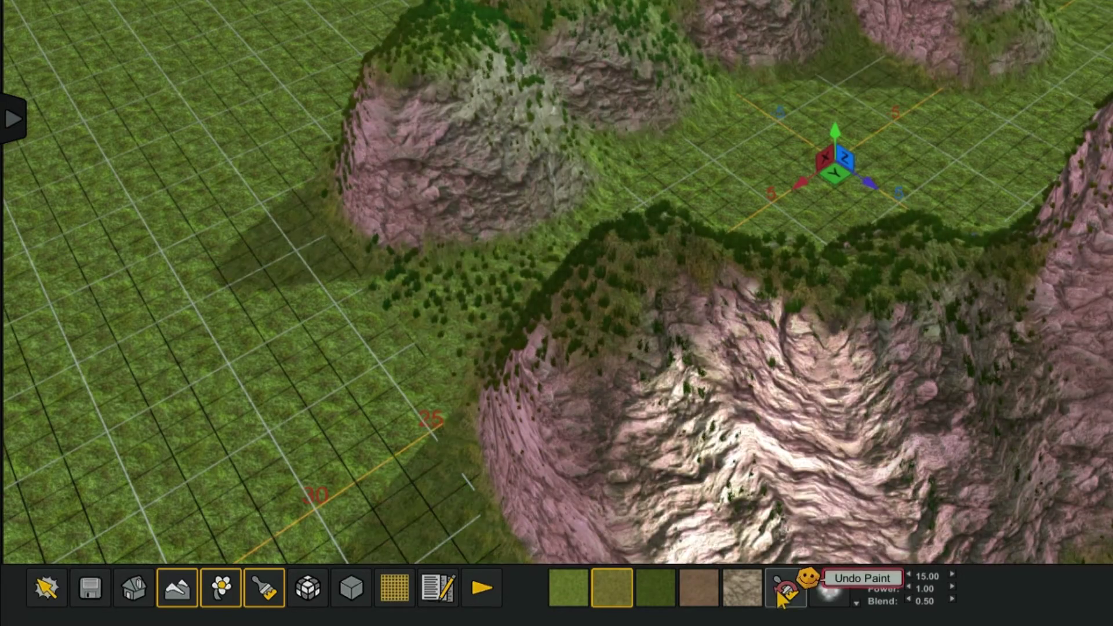
{"action": "left_click", "coordinate": [268, 591]}
{"action": "left_click", "coordinate": [274, 590]}
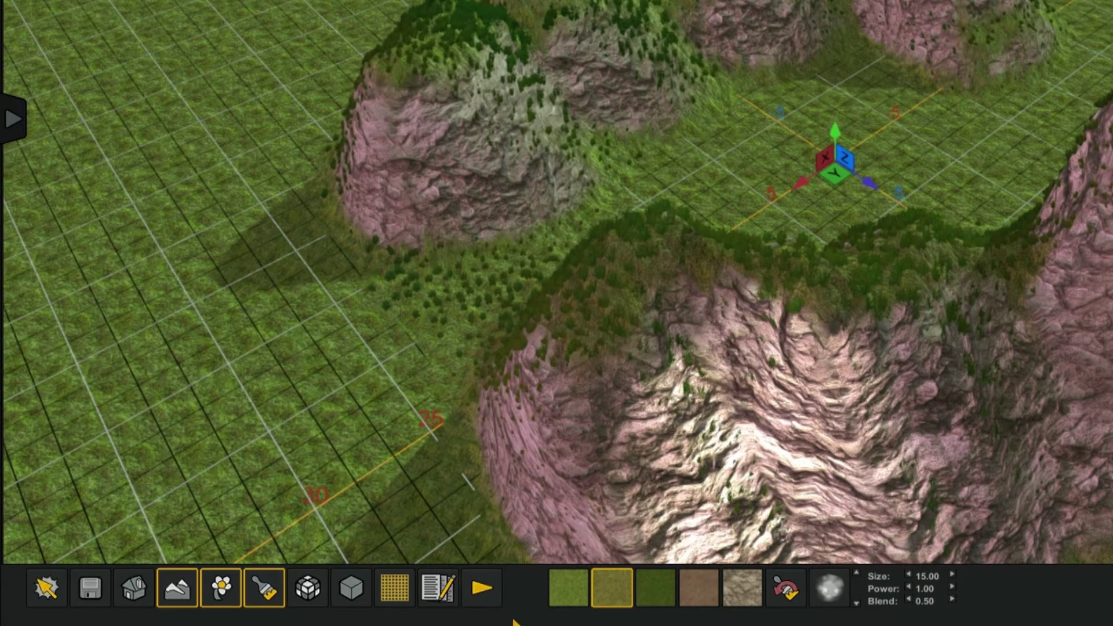
{"action": "left_click", "coordinate": [221, 590]}
{"action": "left_click", "coordinate": [700, 592]}
{"action": "left_click", "coordinate": [702, 594]}
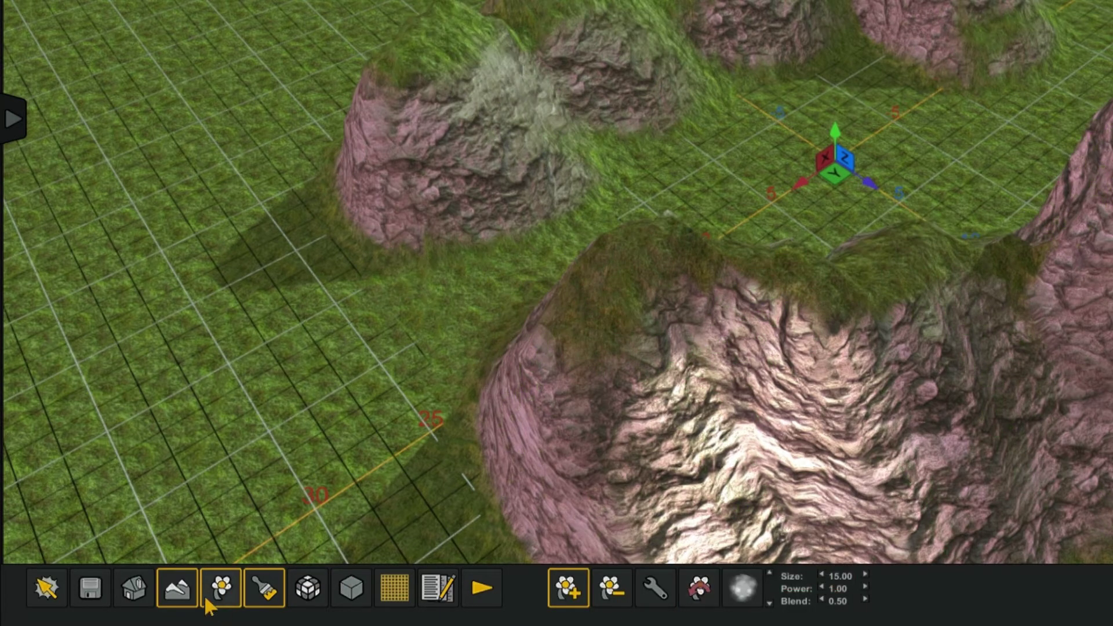
{"action": "left_click", "coordinate": [179, 589]}
{"action": "left_click", "coordinate": [742, 591]}
{"action": "left_click", "coordinate": [742, 591]}
{"action": "left_click", "coordinate": [268, 591]}
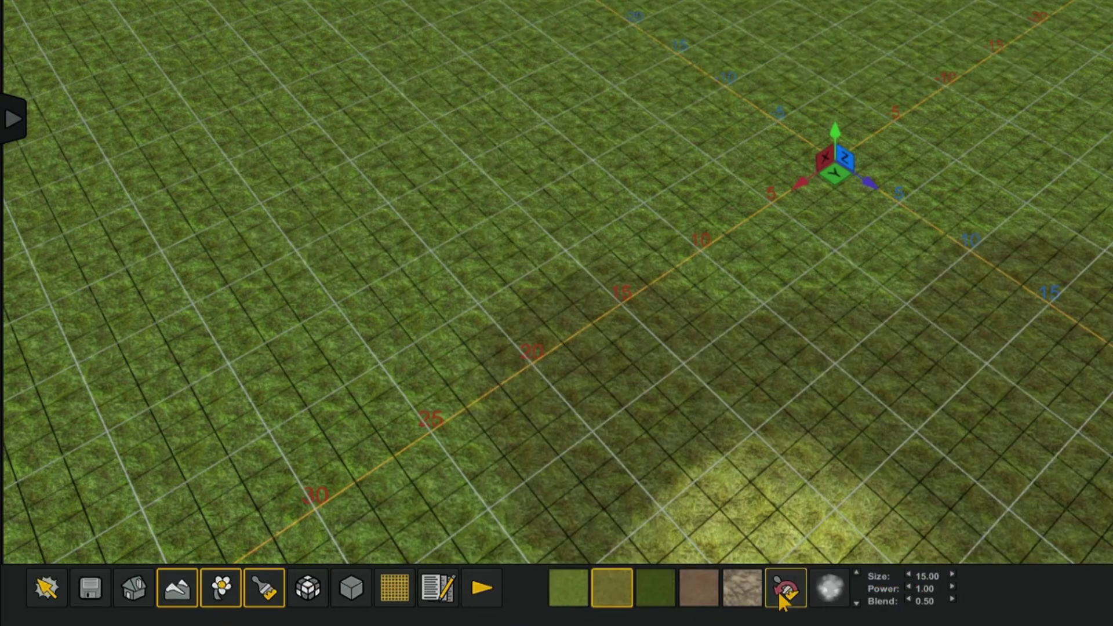
{"action": "left_click", "coordinate": [784, 592]}
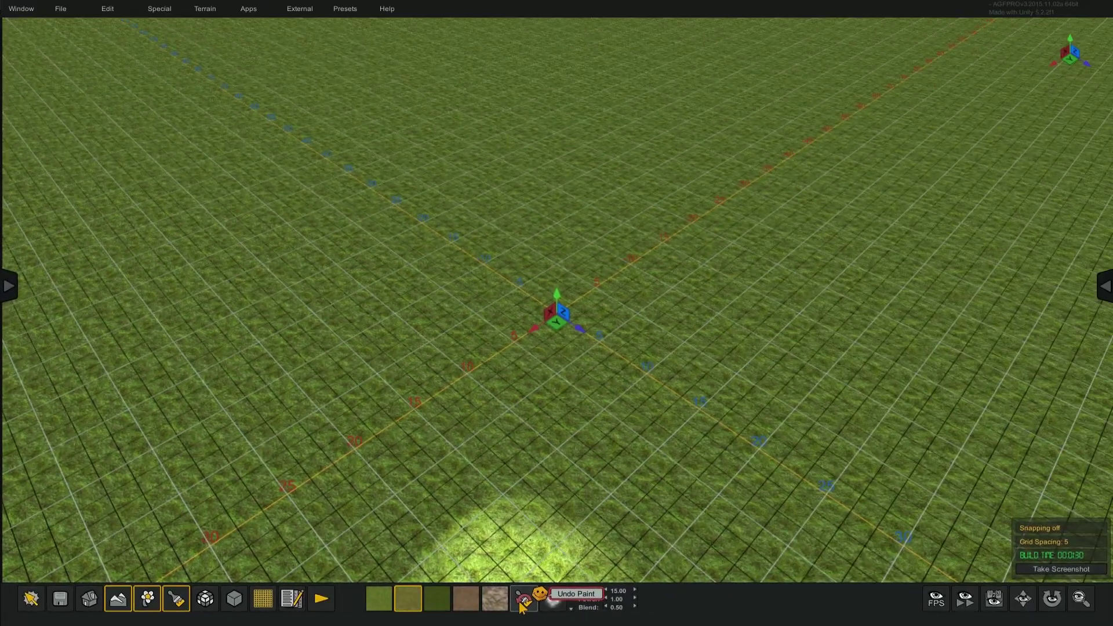
Step: Choose the dark green ground texture and brush a ring of vegetated mountains around the grid origin with the combined tools
{"action": "left_click", "coordinate": [438, 602]}
{"action": "mouse_move", "coordinate": [476, 179]}
{"action": "left_mouse_down"}
{"action": "mouse_move", "coordinate": [355, 242]}
{"action": "mouse_move", "coordinate": [472, 414]}
{"action": "mouse_move", "coordinate": [823, 348]}
{"action": "mouse_move", "coordinate": [673, 226]}
{"action": "mouse_move", "coordinate": [564, 229]}
{"action": "left_mouse_up"}
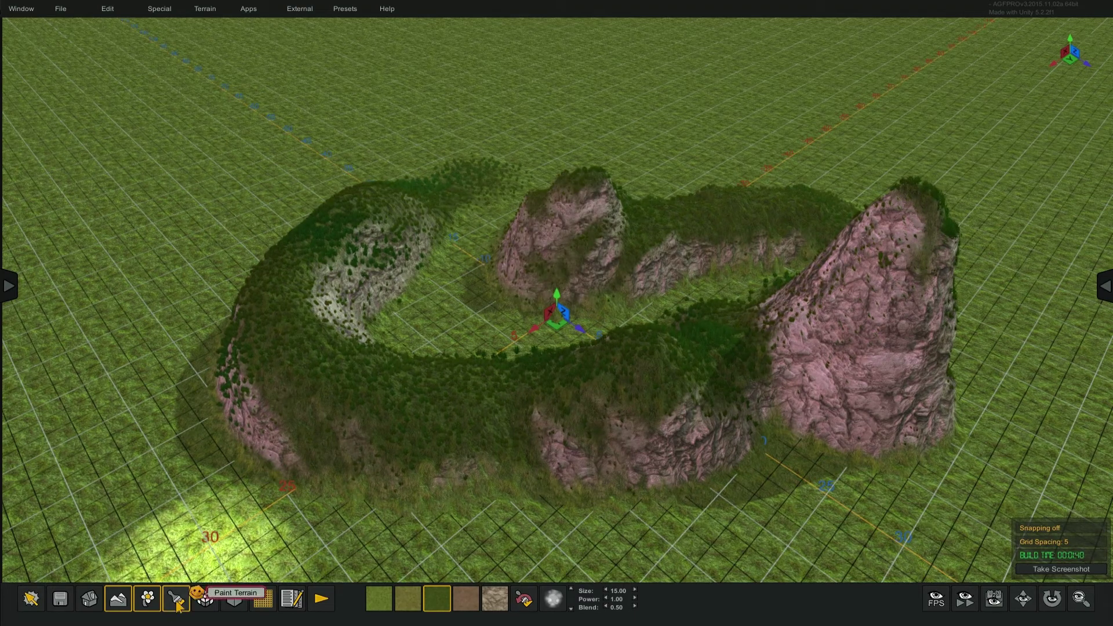
Step: Keep Terrain, Vegetation and Paint Terrain combined, and undo the vegetation and the paint on the mountain ring
{"action": "left_click", "coordinate": [152, 603]}
{"action": "left_click", "coordinate": [156, 605]}
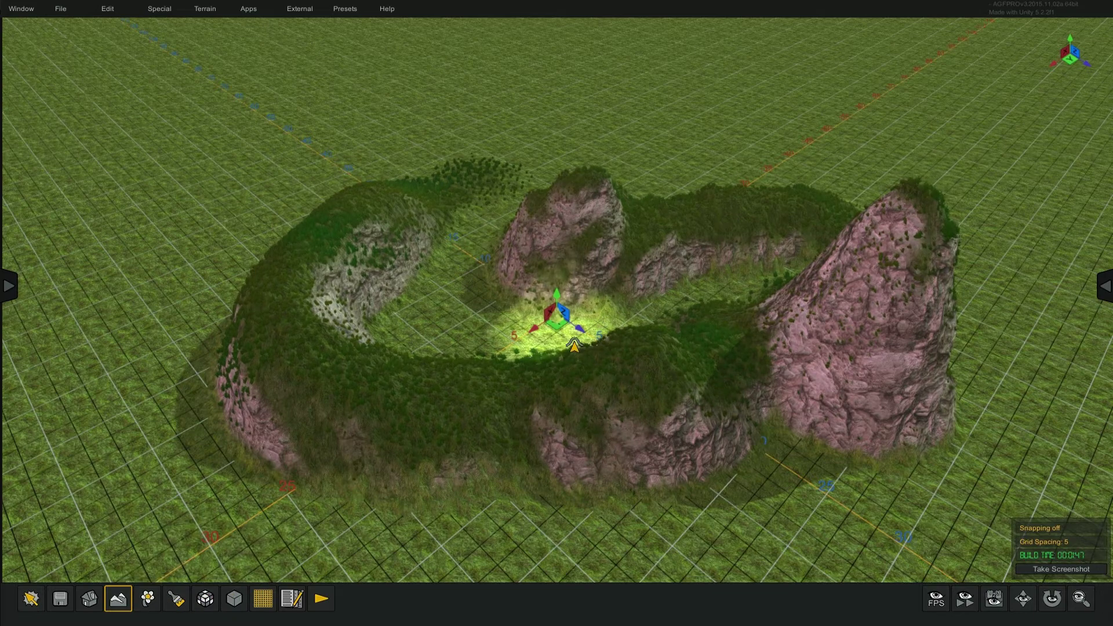
{"action": "left_click", "coordinate": [148, 599]}
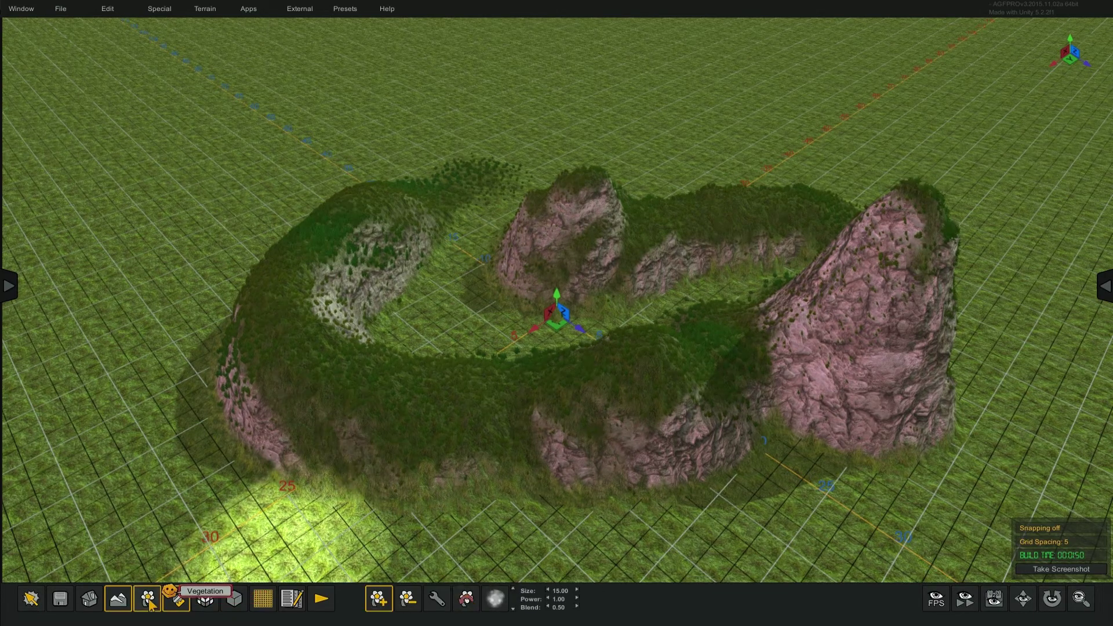
{"action": "left_click", "coordinate": [467, 600]}
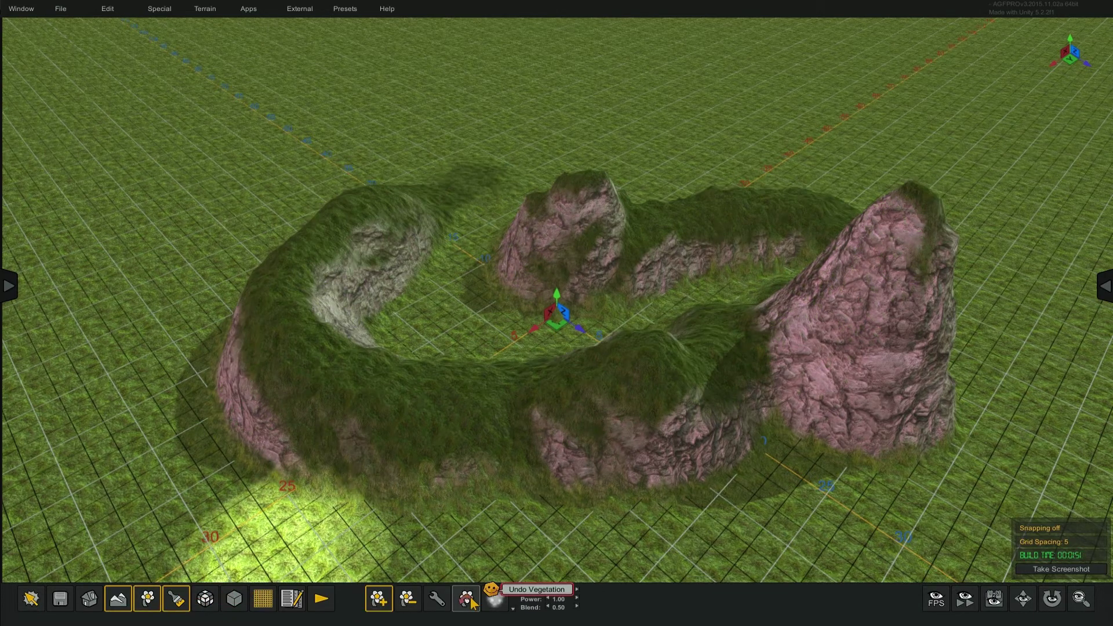
{"action": "left_click", "coordinate": [179, 602]}
{"action": "left_click", "coordinate": [526, 602]}
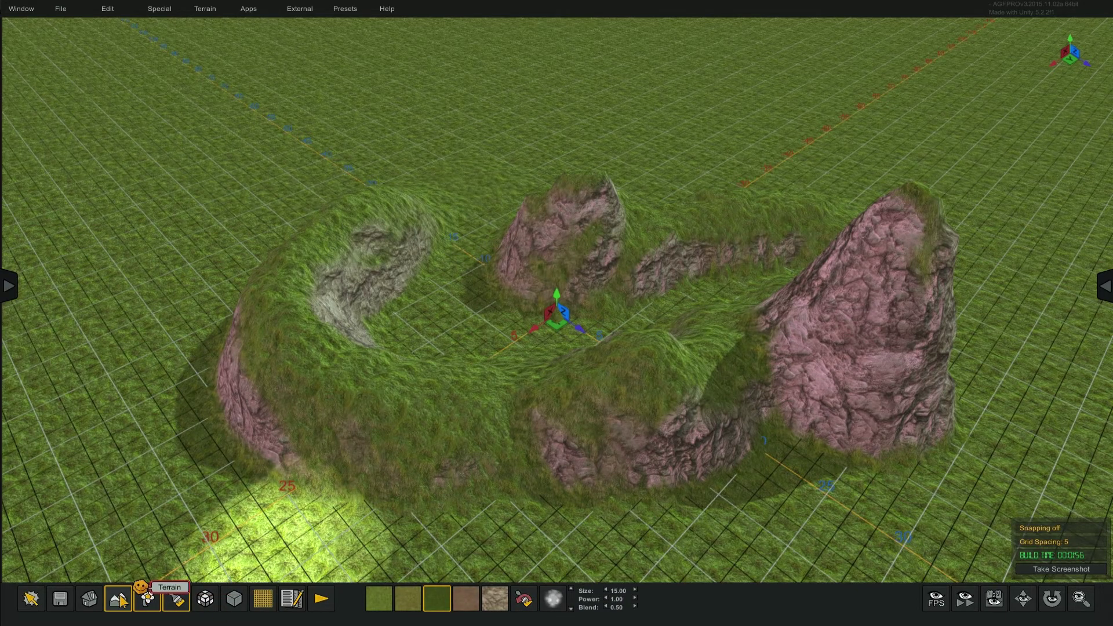